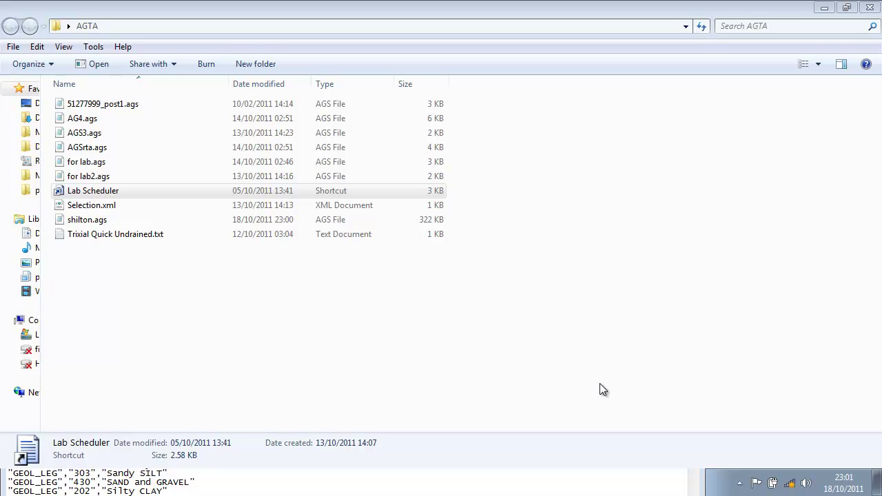
# Step: Start Lab Scheduler from its shortcut in the AGTA folder
pyautogui.click(100, 192)
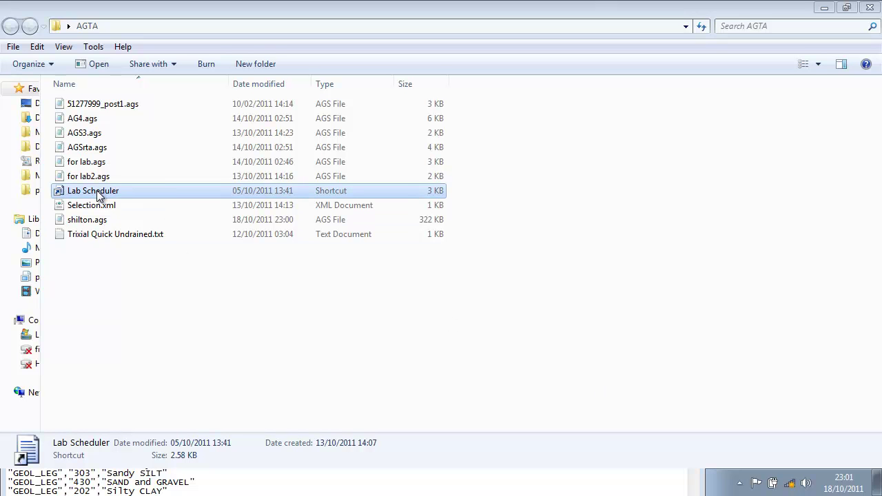
pyautogui.doubleClick(100, 195)
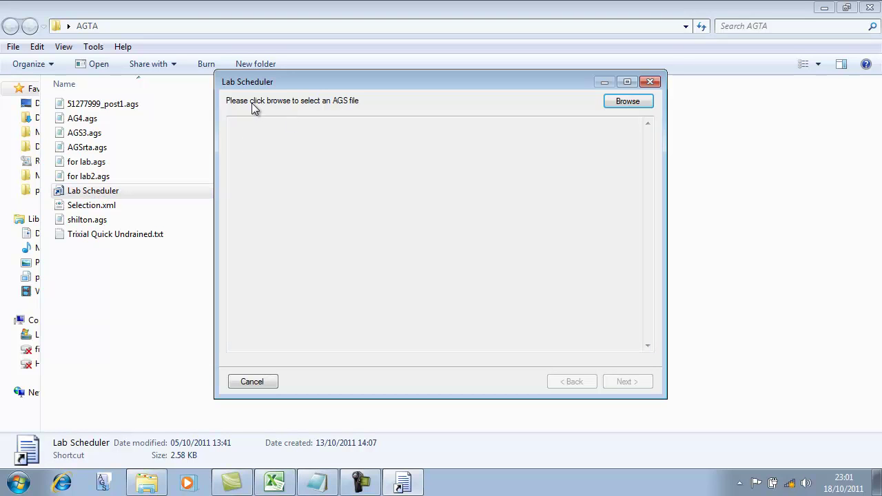
# Step: Load shilton.ags (project AGTA2, 2722 samples) and continue to test selection
pyautogui.click(622, 104)
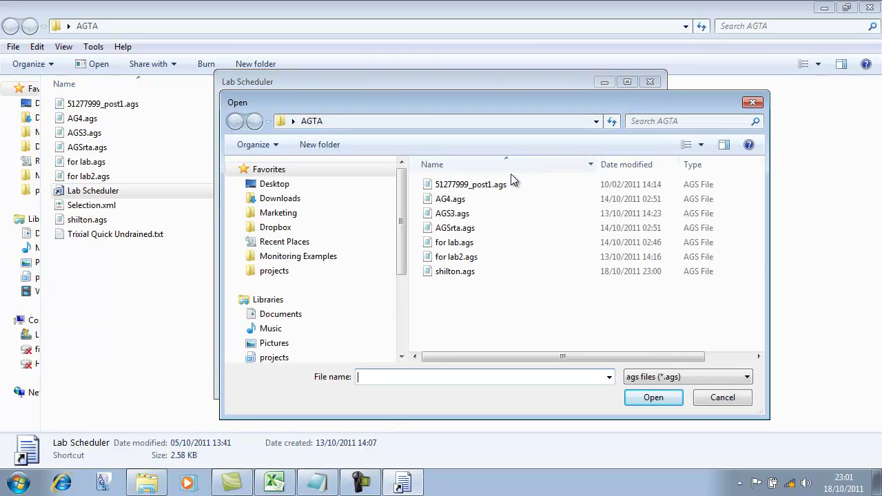
pyautogui.click(464, 270)
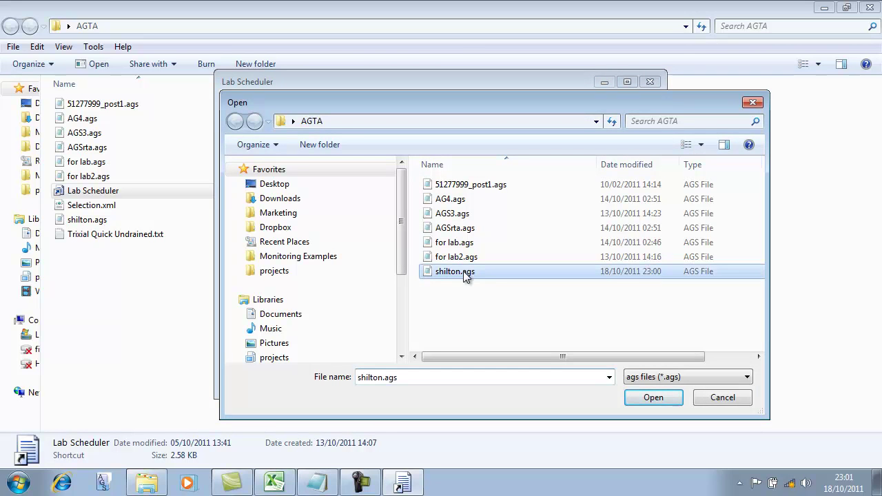
pyautogui.click(666, 397)
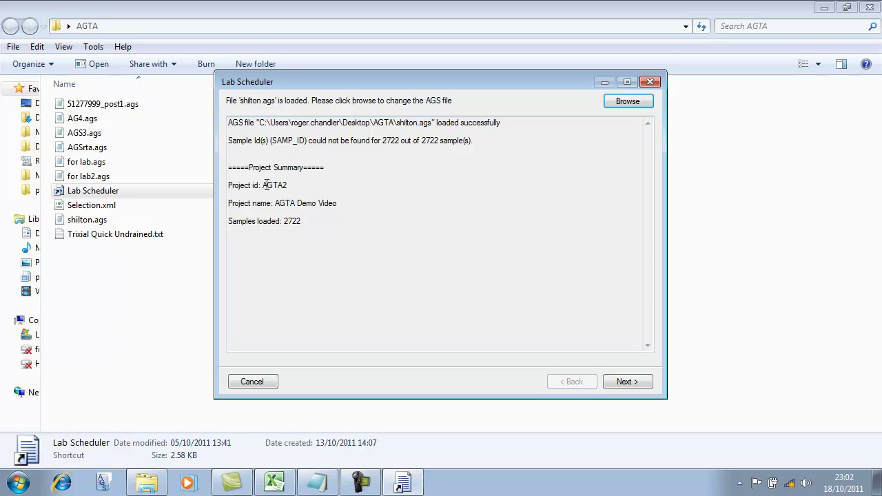
pyautogui.click(625, 384)
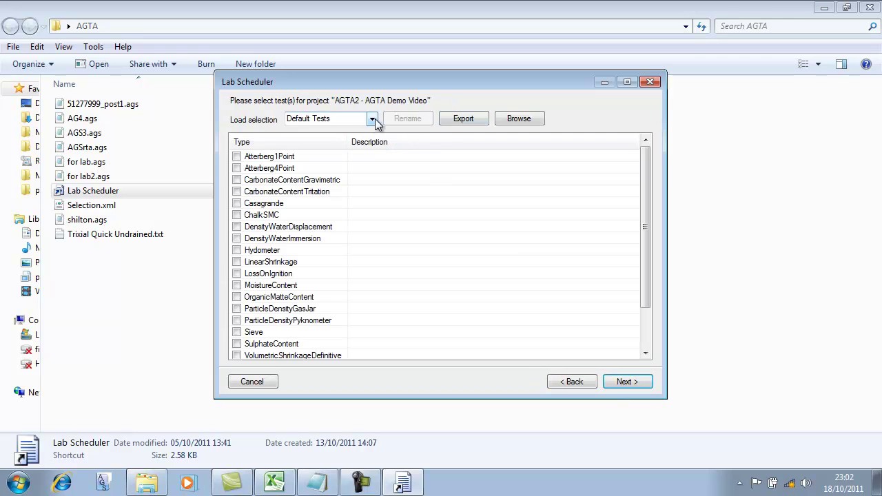
# Step: Load the saved Selection test set from the AGTA folder with Triaxial Quick Undrained ticked, and continue
pyautogui.click(521, 119)
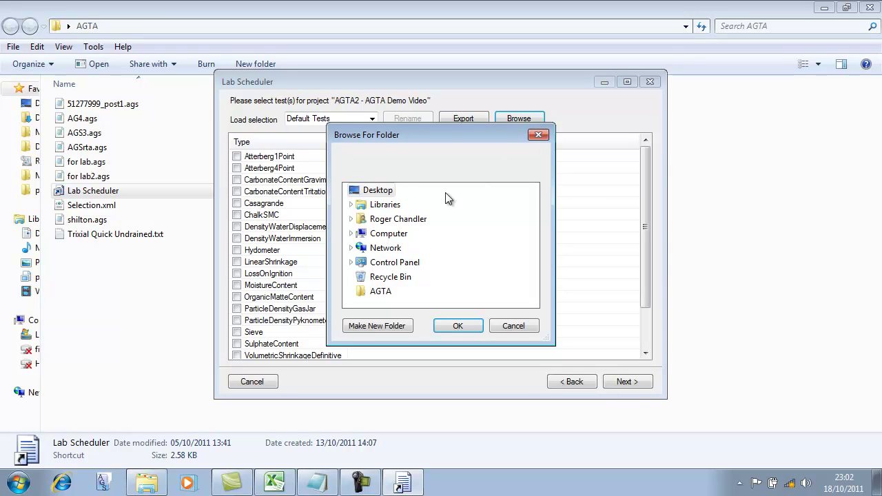
pyautogui.click(380, 291)
pyautogui.click(459, 326)
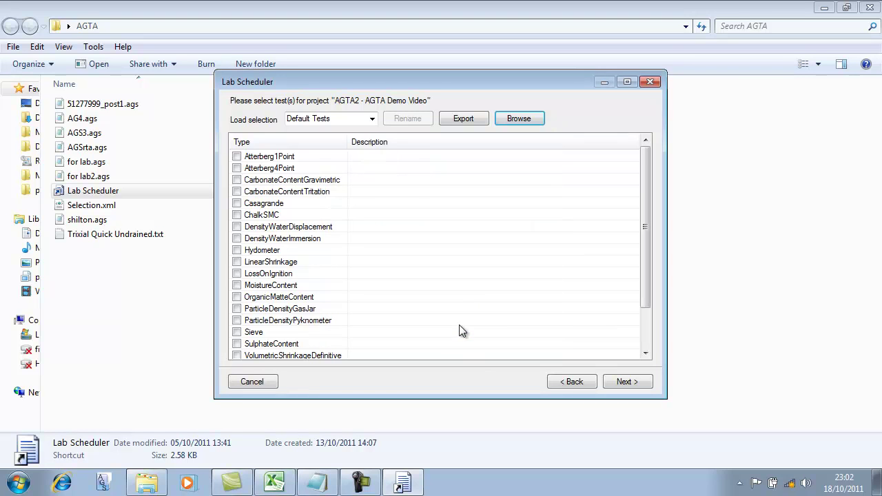
pyautogui.click(373, 119)
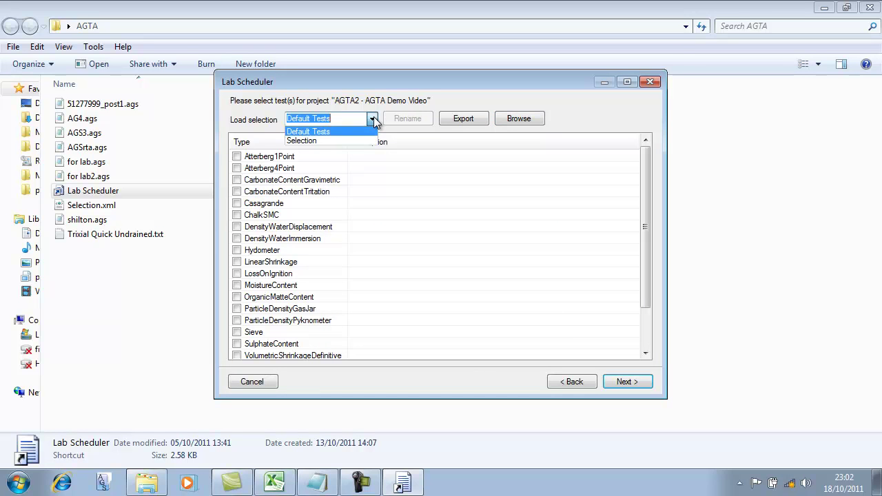
pyautogui.click(331, 140)
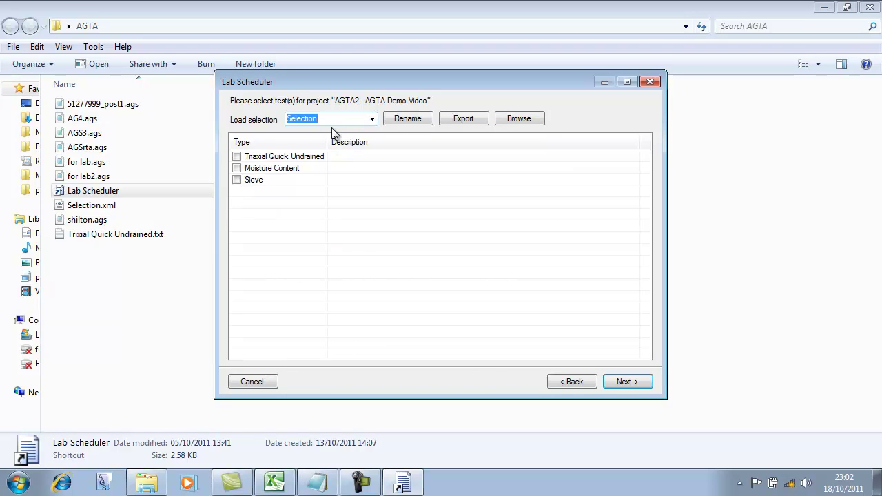
pyautogui.click(237, 157)
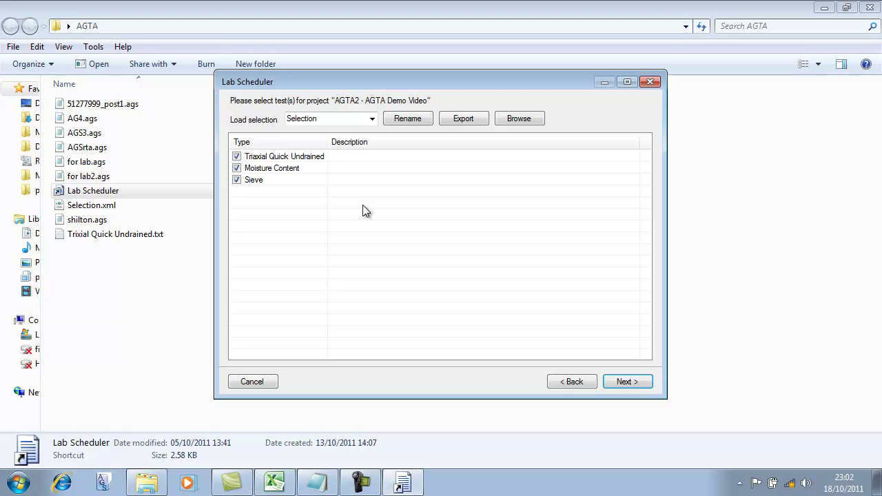
pyautogui.click(634, 383)
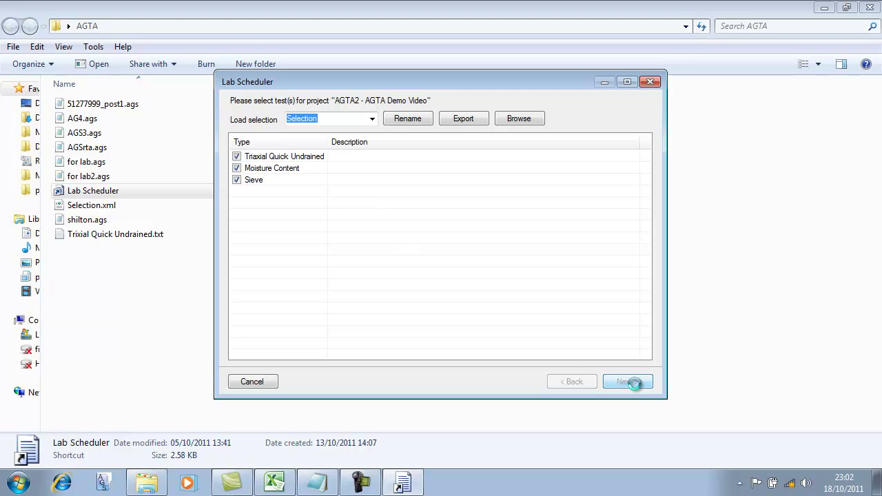
# Step: Maximize the scheduler, set the due date to 21 October 2011, and filter to BH1011
pyautogui.click(628, 83)
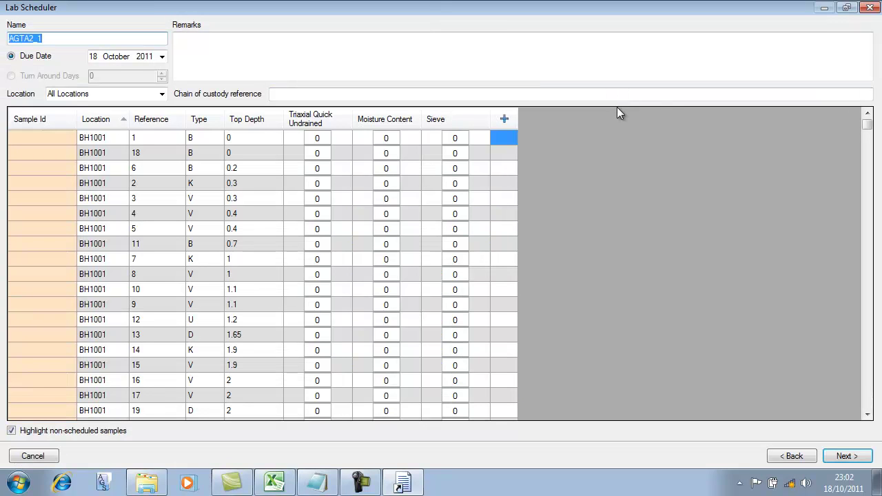
pyautogui.click(55, 39)
pyautogui.click(163, 57)
pyautogui.click(188, 133)
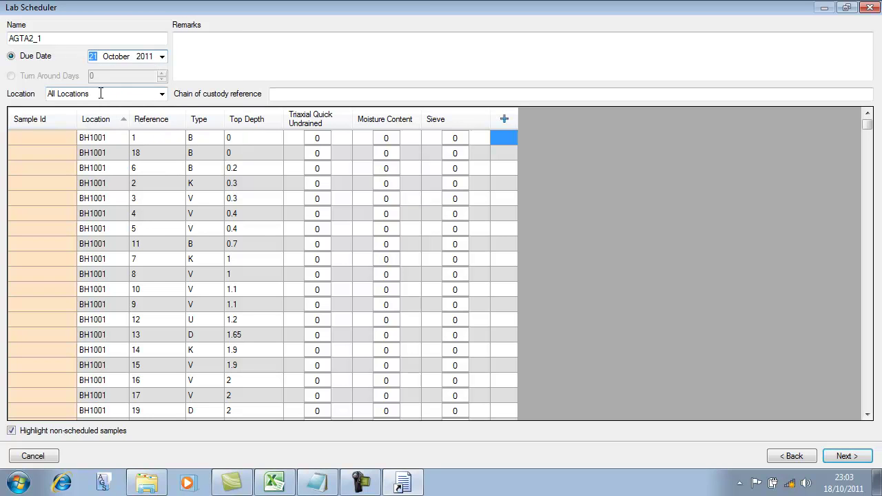
pyautogui.click(163, 95)
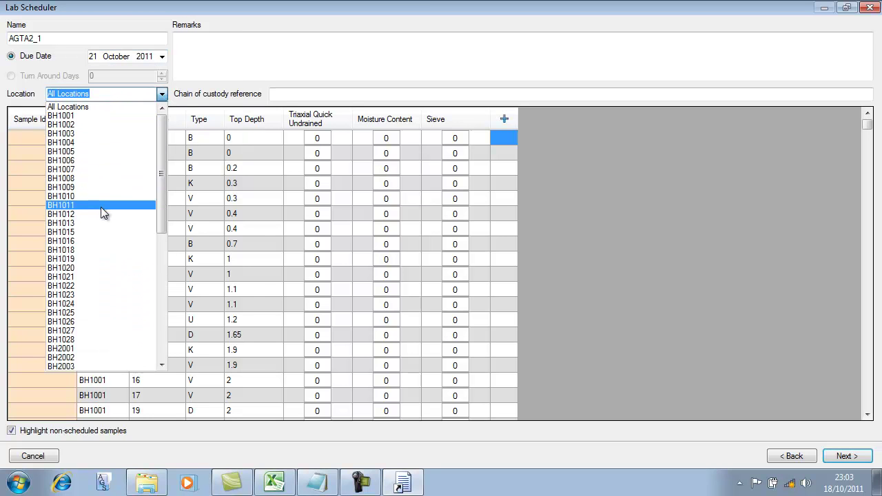
pyautogui.click(101, 207)
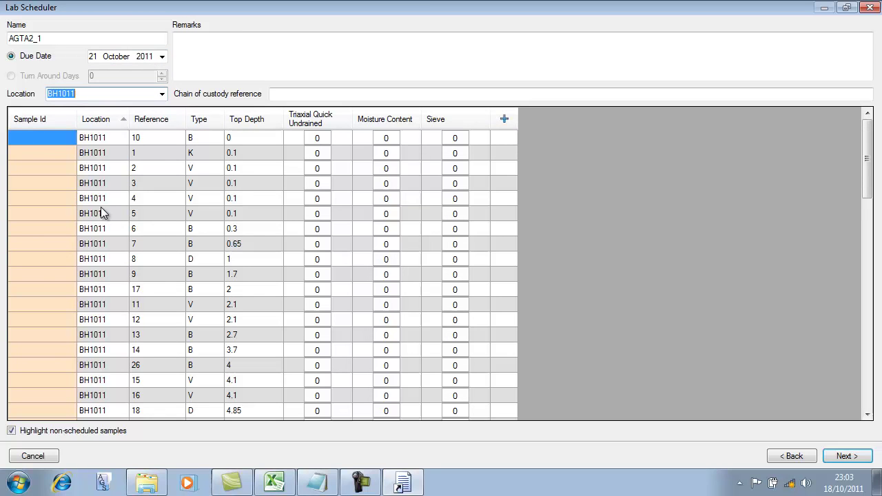
# Step: Schedule triaxial on references 10, 1, 2, 3, moisture content on nine samples, sieves on 2, 5, 7, 9
pyautogui.click(320, 138)
pyautogui.click(321, 153)
pyautogui.click(322, 168)
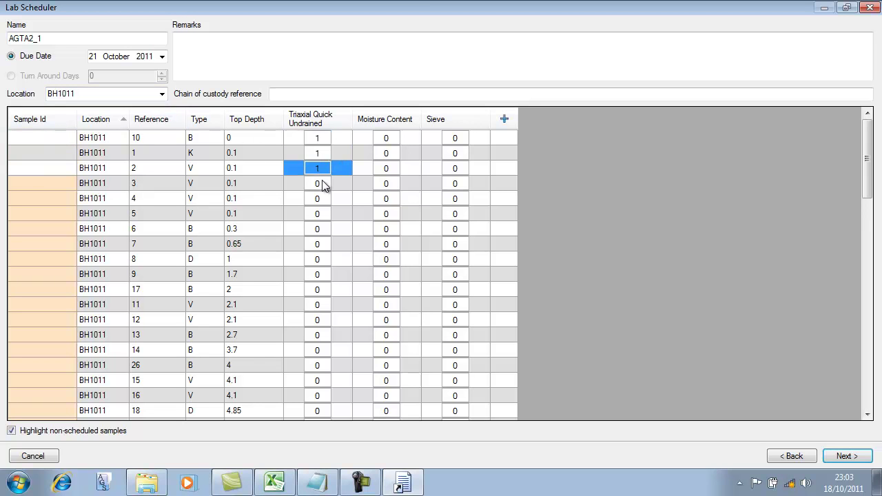
pyautogui.click(323, 183)
pyautogui.moveTo(386, 138); pyautogui.dragTo(394, 252)
pyautogui.click(459, 169)
pyautogui.click(458, 214)
pyautogui.click(459, 248)
pyautogui.click(460, 277)
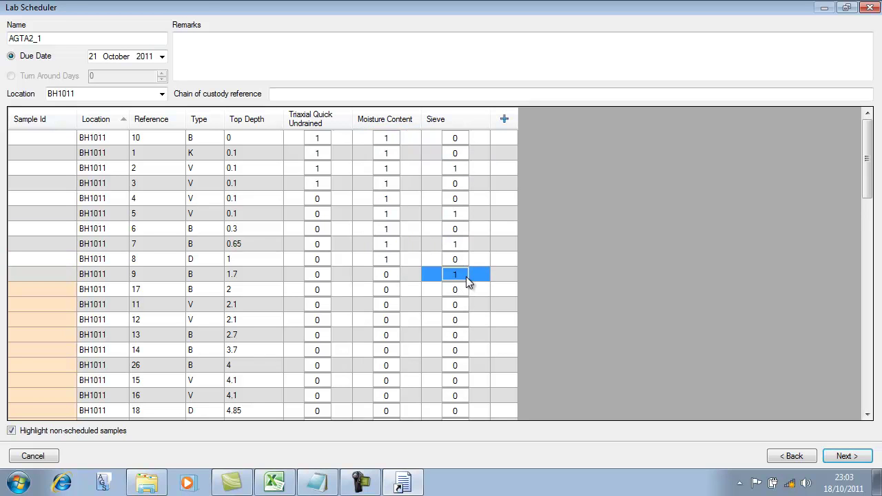
# Step: Add remark 'please supply AGS data with results' and chain of custody COC1, then generate the schedule
pyautogui.click(241, 39)
pyautogui.write('please supply AGS data')
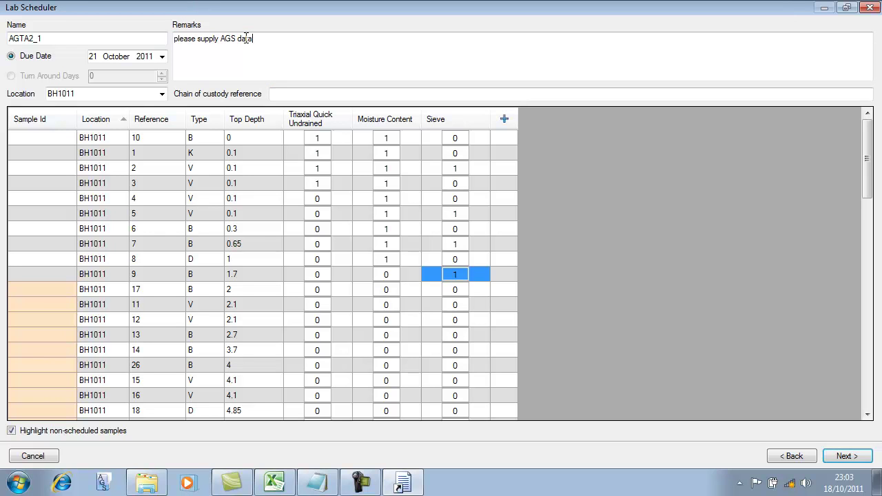
pyautogui.write(' with results')
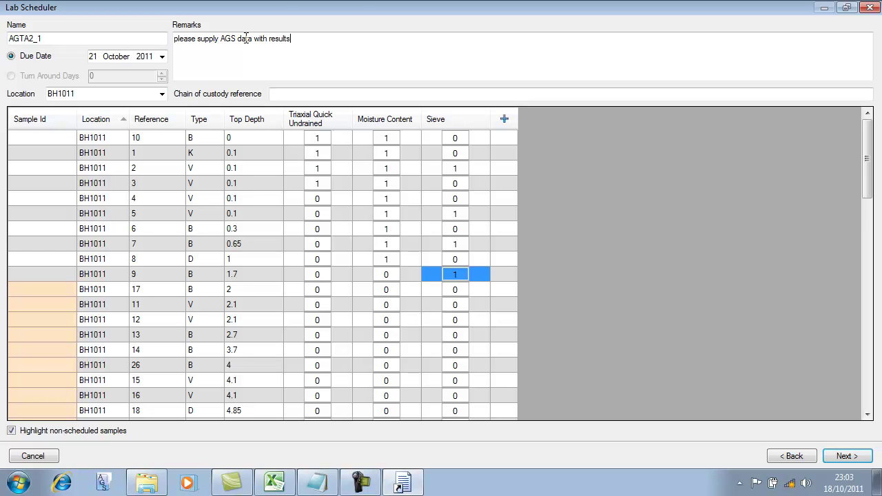
pyautogui.click(297, 94)
pyautogui.write('COC1')
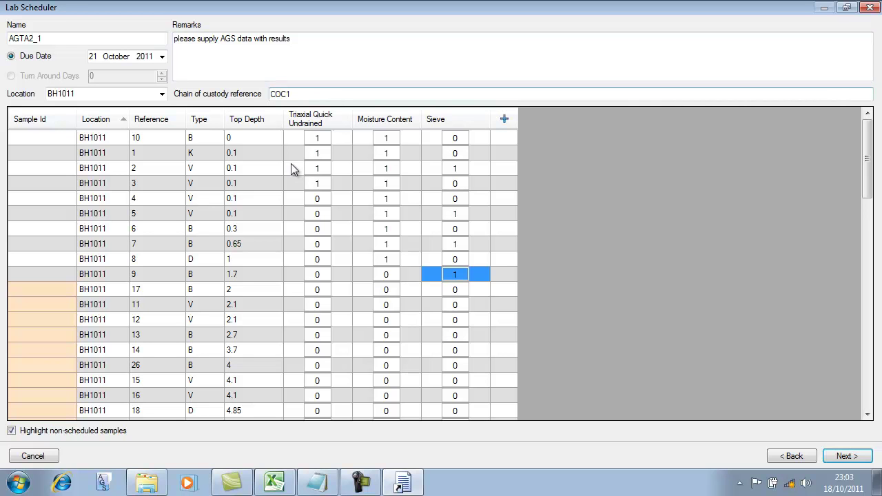
pyautogui.click(844, 458)
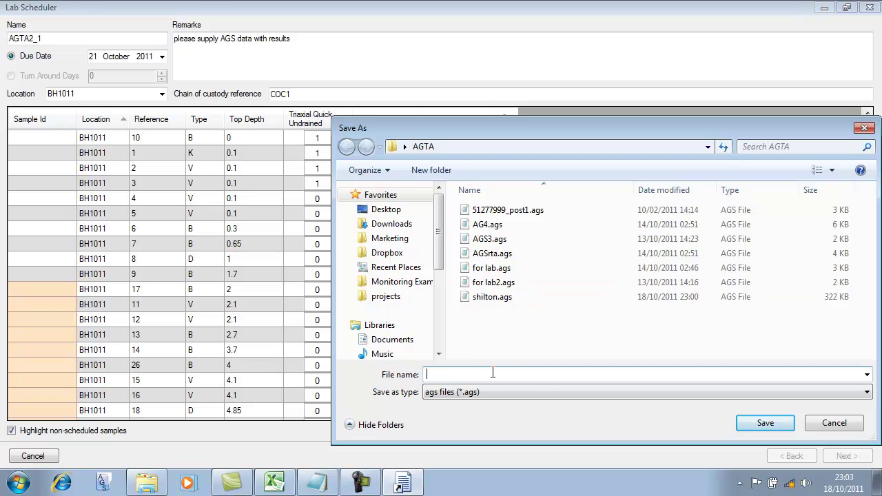
# Step: Save the schedule file as 'agta2 for import'
pyautogui.write('agta2 for import')
pyautogui.click(783, 422)
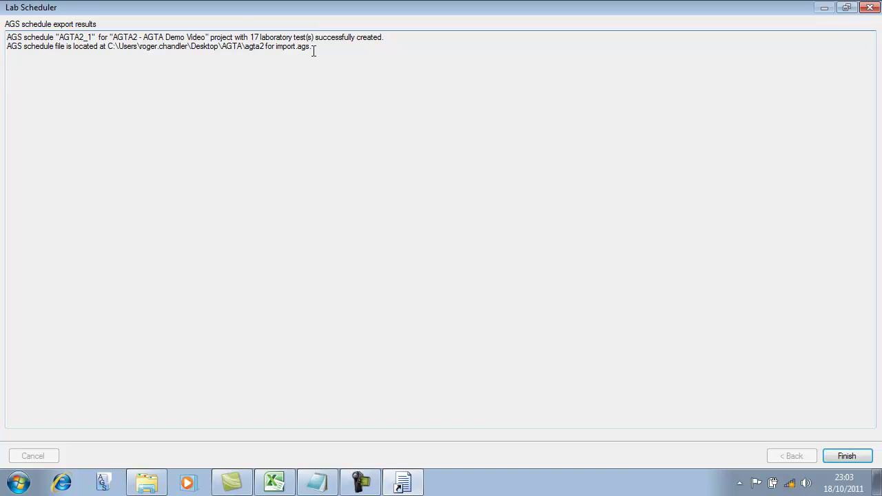
# Step: Close Lab Scheduler and bring up KeyLAB's Schedule Manager in Excel
pyautogui.click(870, 8)
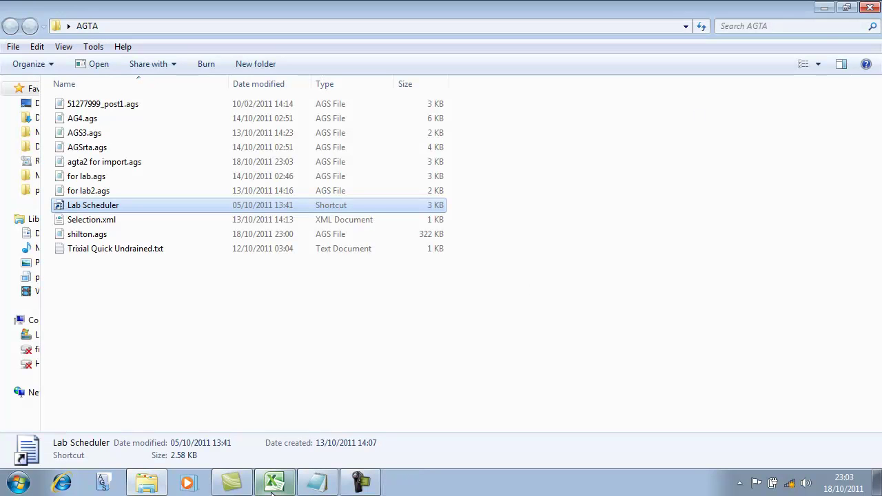
pyautogui.click(274, 483)
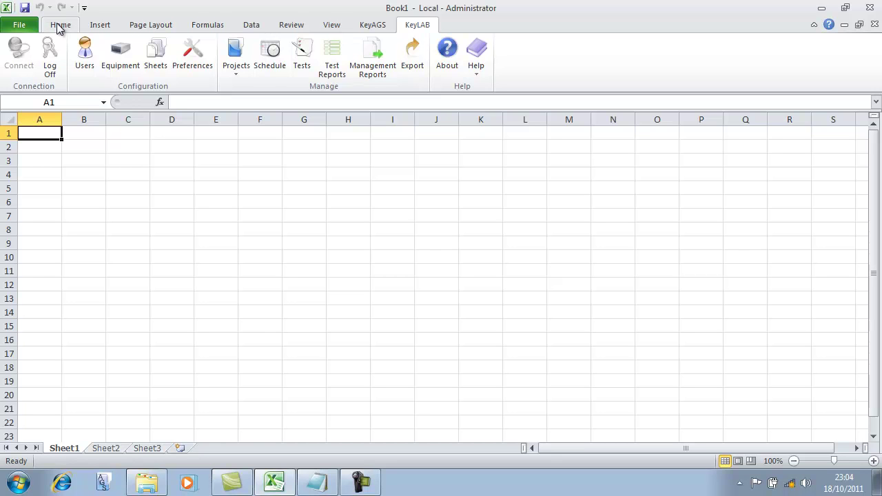
pyautogui.click(270, 52)
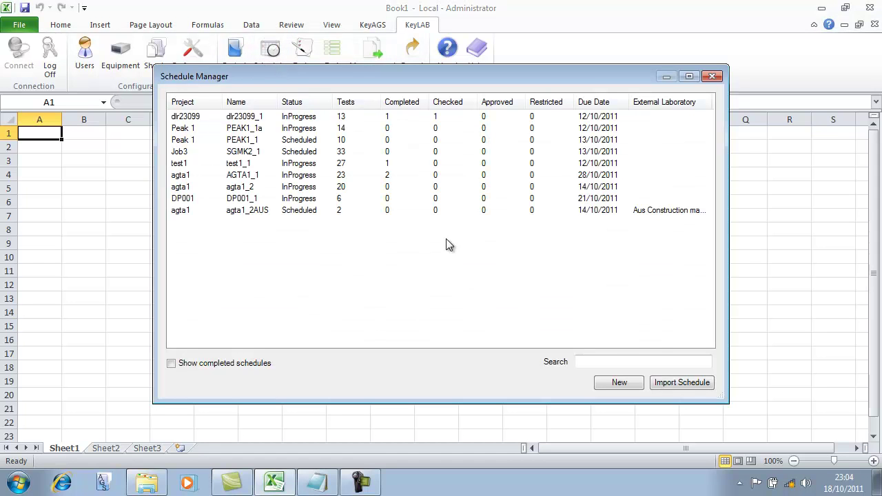
# Step: Import 'agta2 for import.ags' from the AGTA folder on the Desktop
pyautogui.click(674, 388)
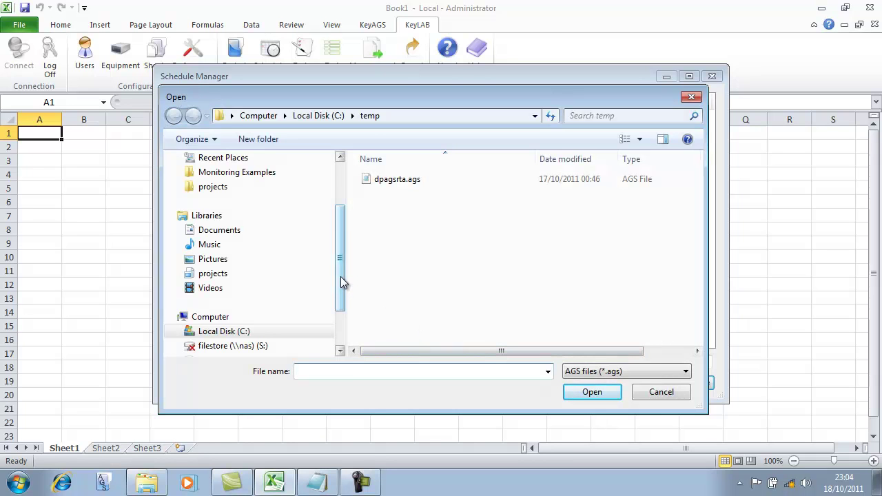
pyautogui.scroll(2, 340, 277)
pyautogui.click(207, 178)
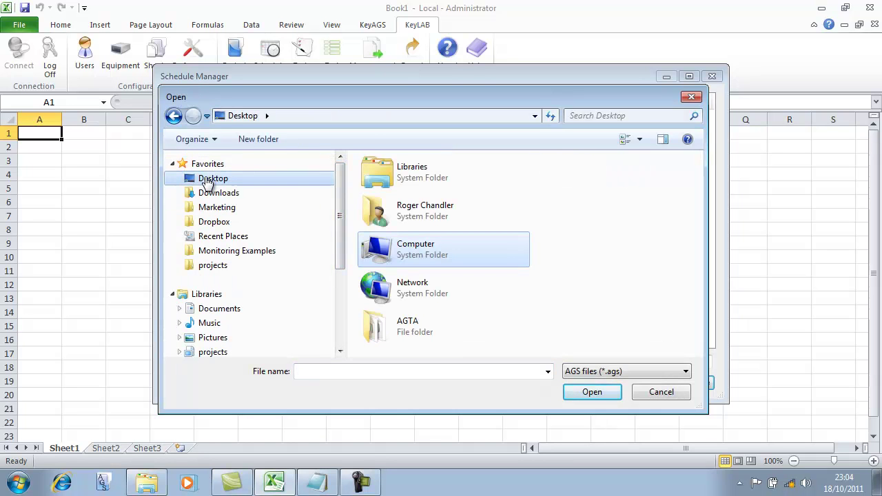
pyautogui.doubleClick(403, 329)
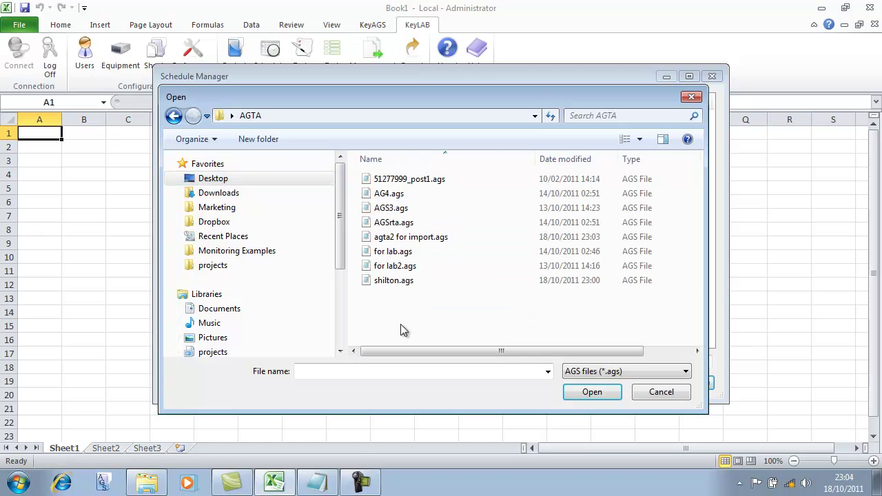
pyautogui.click(413, 239)
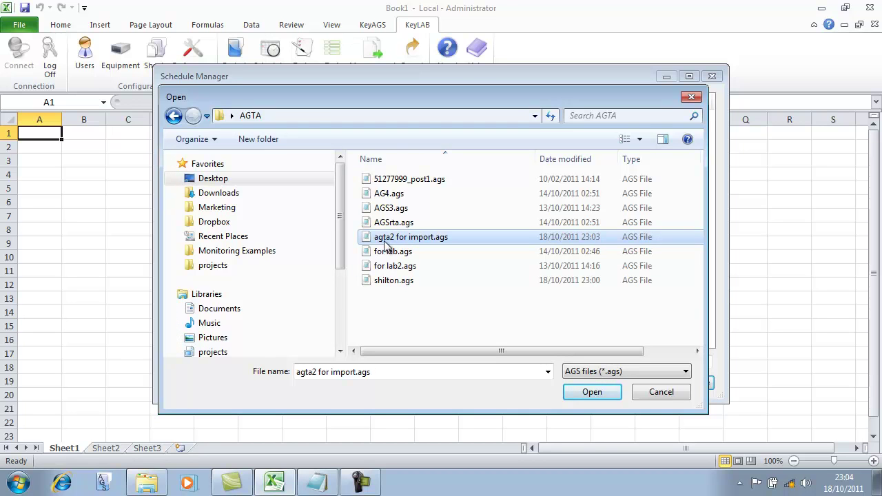
pyautogui.click(583, 394)
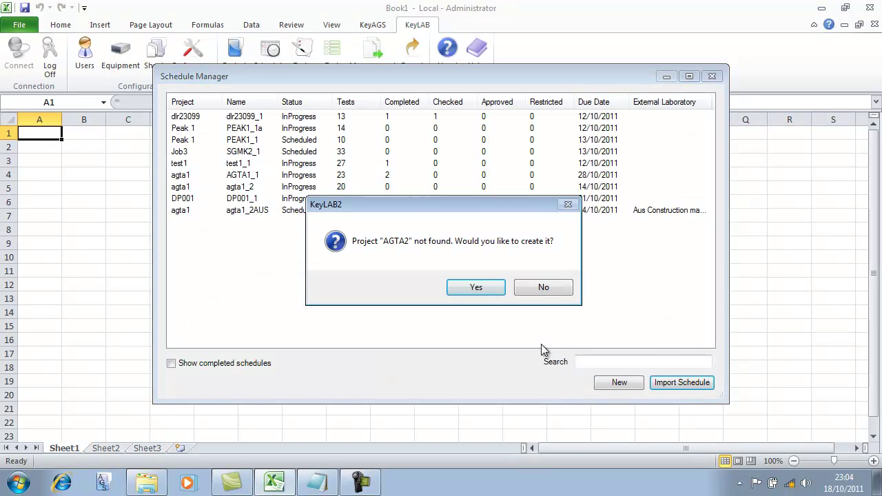
# Step: Create the missing AGTA2 project with lab project ID AGTA
pyautogui.click(474, 290)
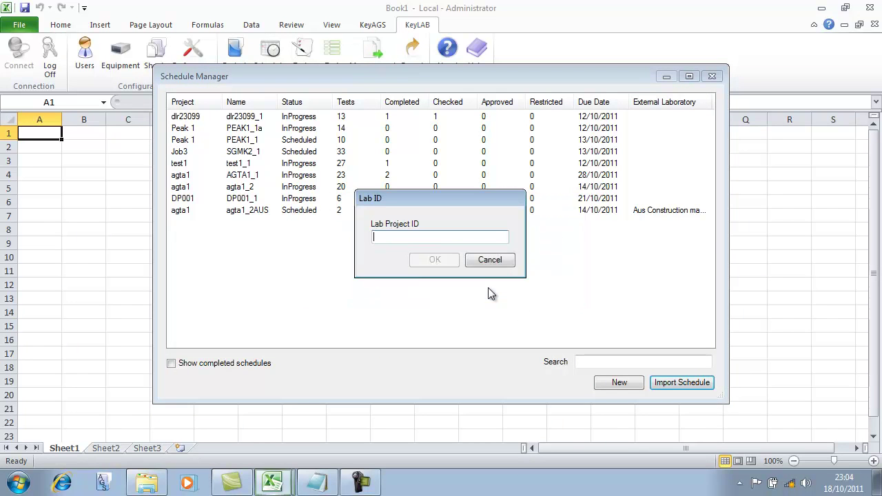
pyautogui.write('AGTA2')
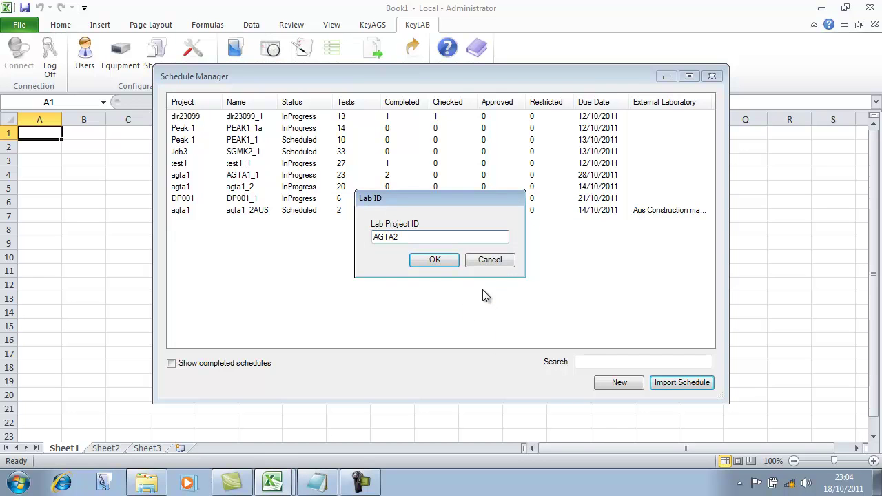
pyautogui.click(444, 260)
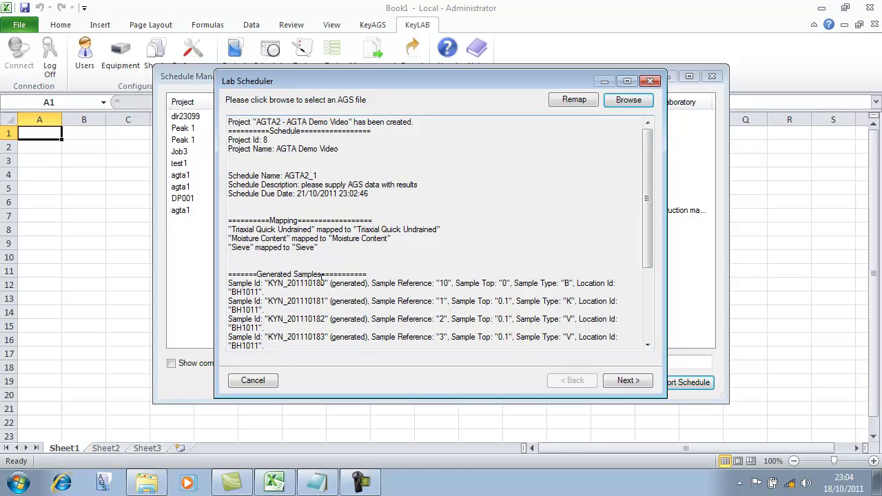
# Step: Review the import log and sample grid, skip adding remarks, and finish importing AGTA2_1
pyautogui.moveTo(648, 238); pyautogui.dragTo(653, 322)
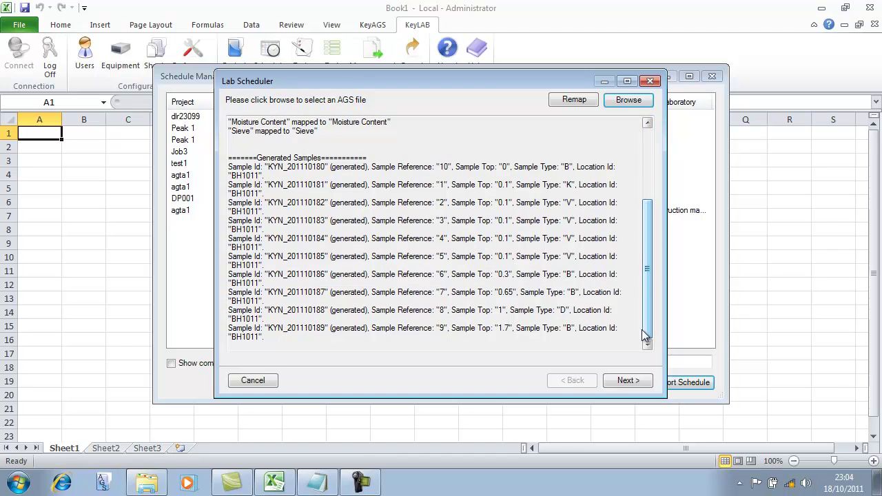
pyautogui.scroll(3, 650, 271)
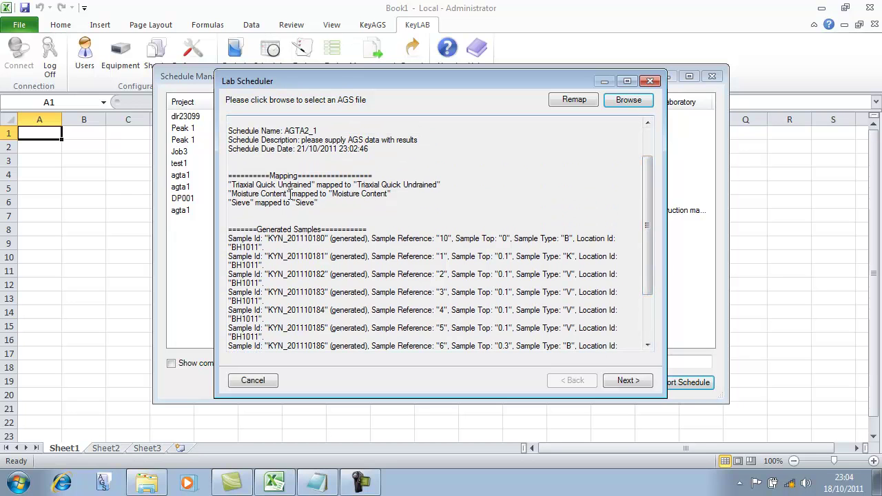
pyautogui.click(631, 381)
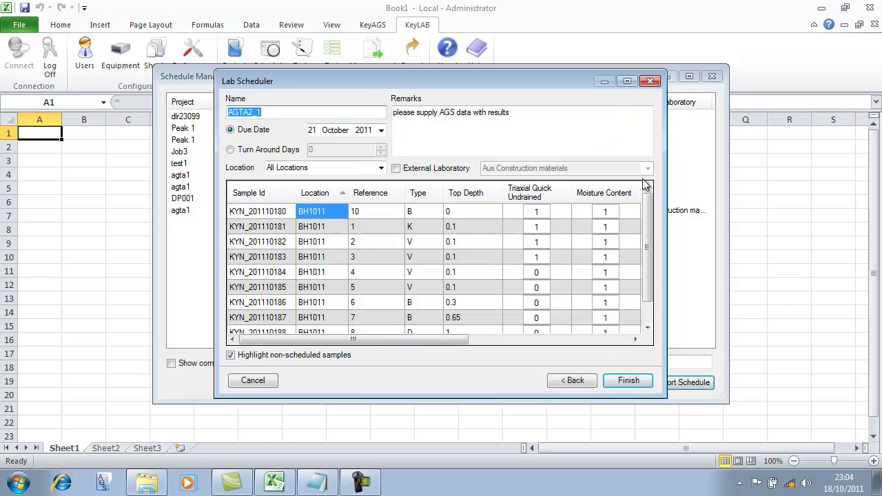
pyautogui.click(627, 81)
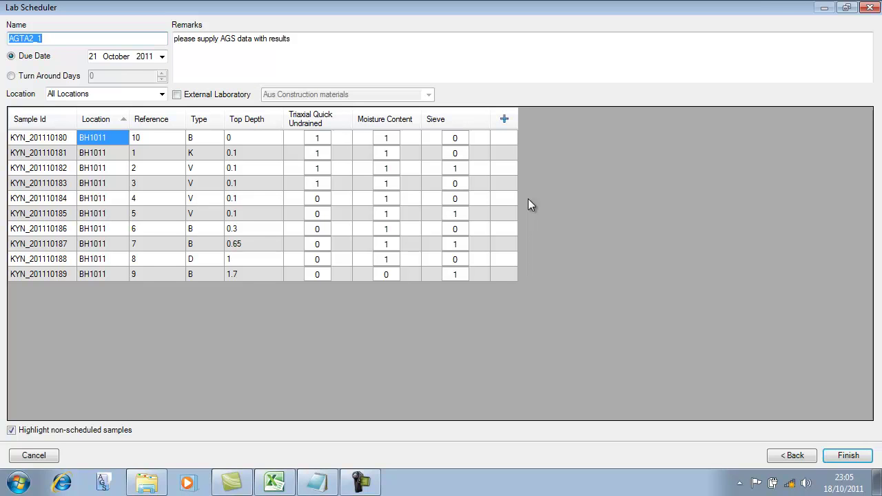
pyautogui.click(341, 139)
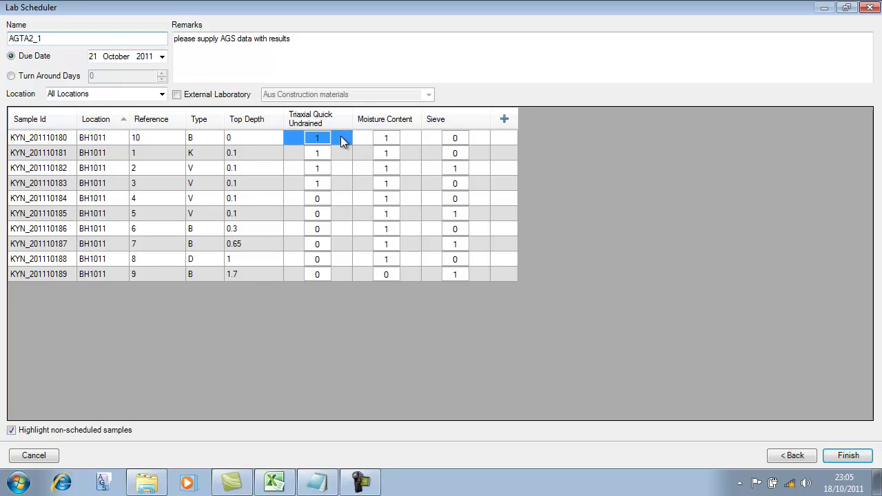
pyautogui.rightClick(342, 139)
pyautogui.click(351, 145)
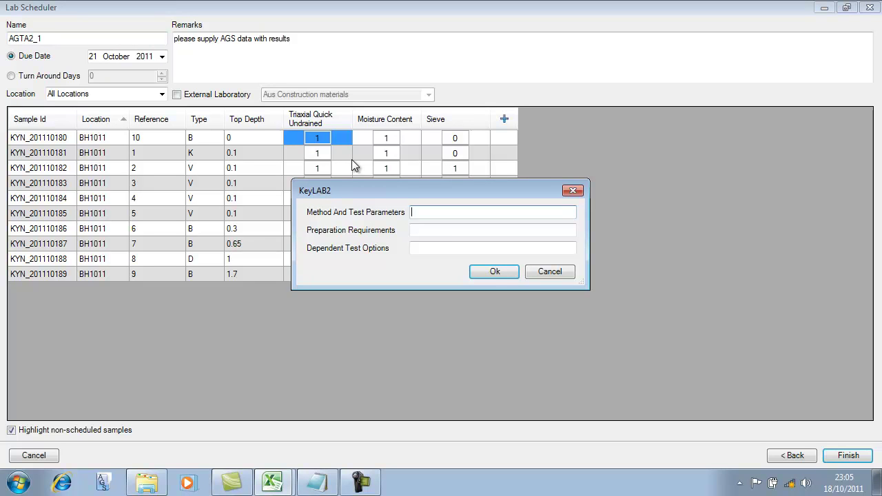
pyautogui.click(551, 275)
pyautogui.click(846, 457)
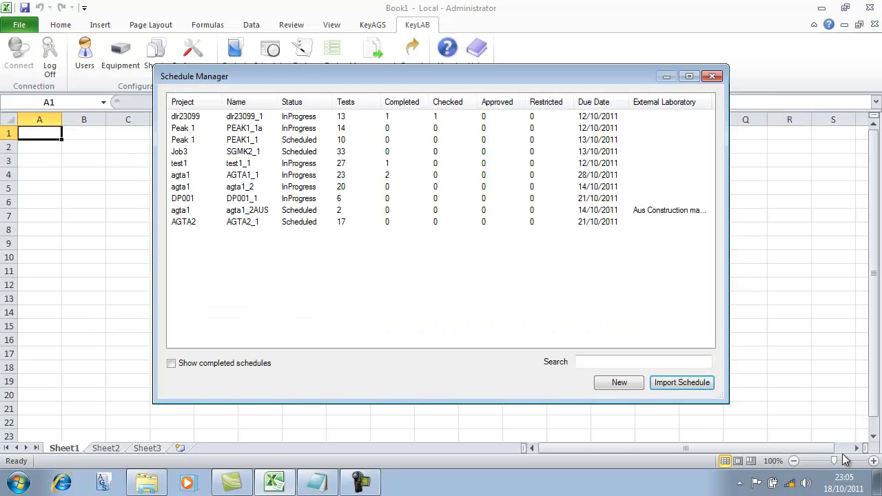
# Step: Set schedule AGTA2_1's status to In Progress
pyautogui.click(293, 222)
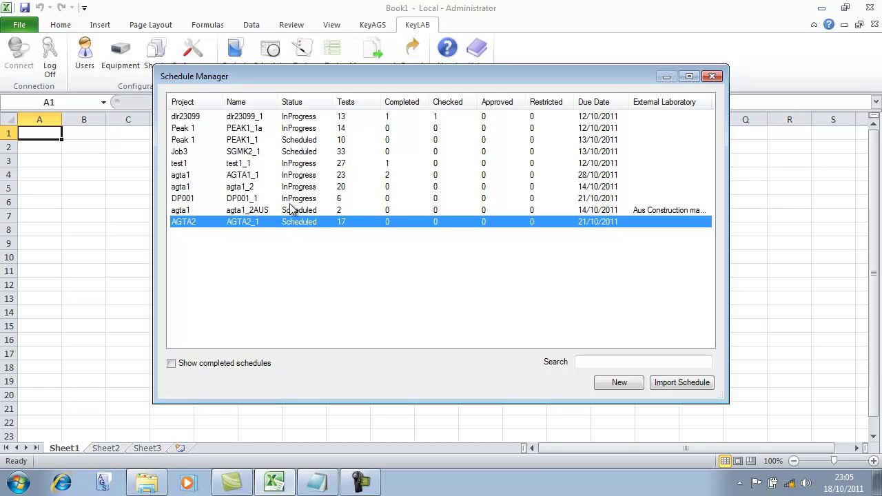
pyautogui.rightClick(304, 222)
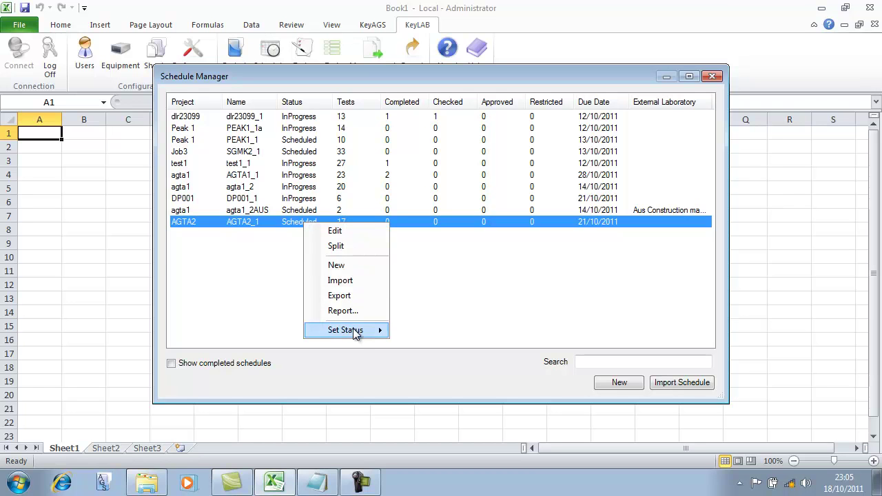
pyautogui.moveTo(357, 336)
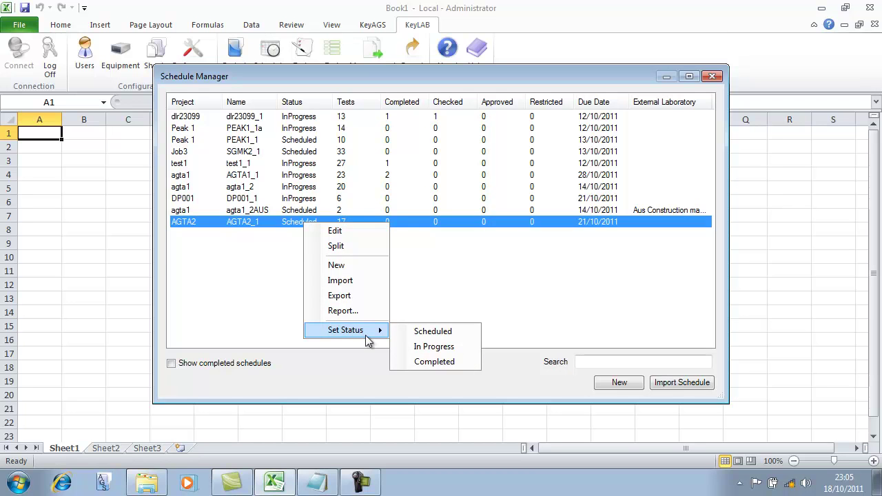
pyautogui.click(433, 347)
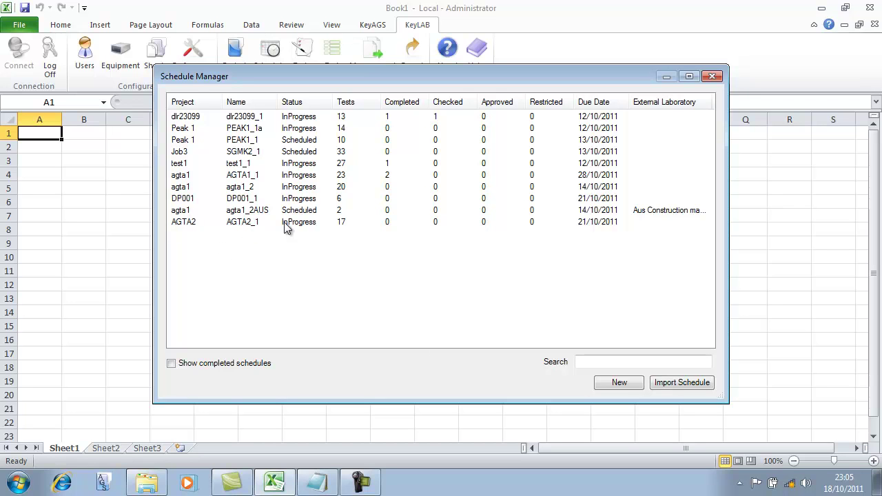
# Step: Close the Schedule Manager, search the test list for 'agta2', and open the reference 2 Sieve test
pyautogui.click(717, 78)
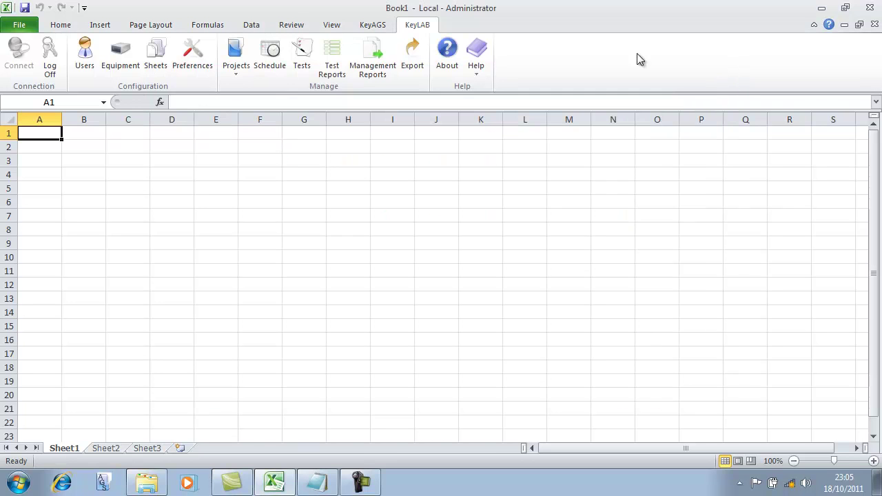
pyautogui.click(311, 54)
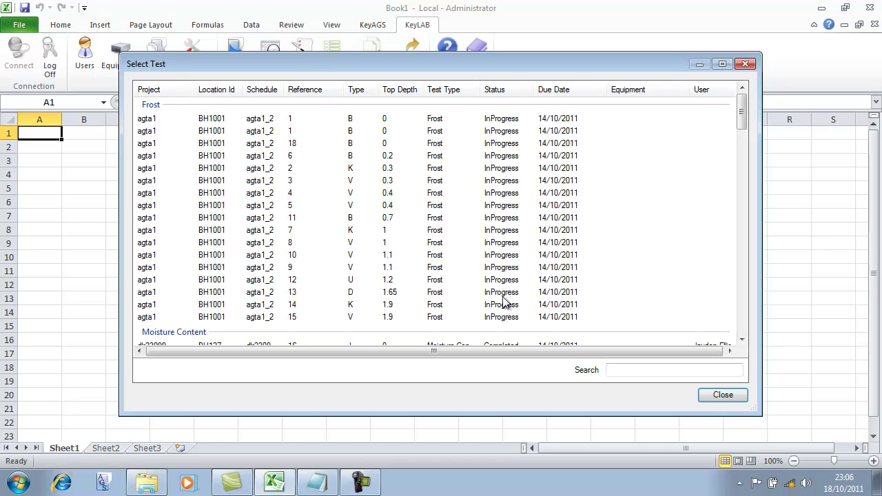
pyautogui.moveTo(742, 118); pyautogui.dragTo(756, 331)
pyautogui.click(629, 369)
pyautogui.write('agta2')
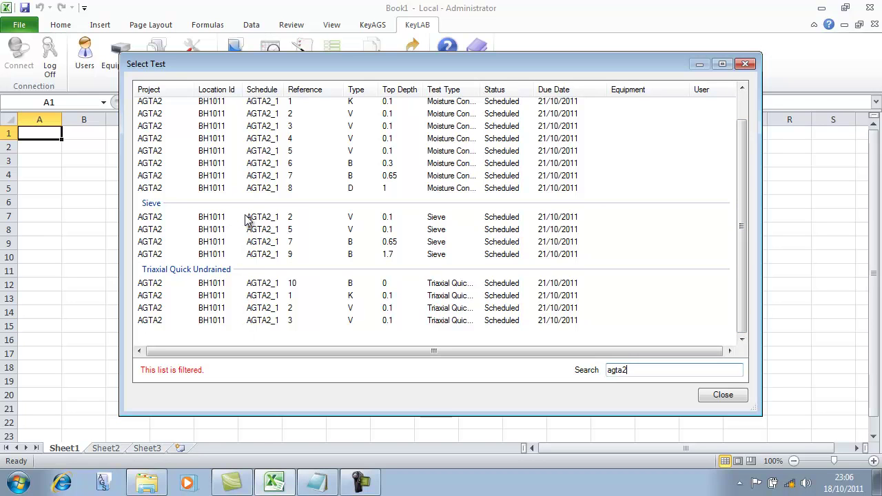
pyautogui.moveTo(742, 239); pyautogui.dragTo(743, 203)
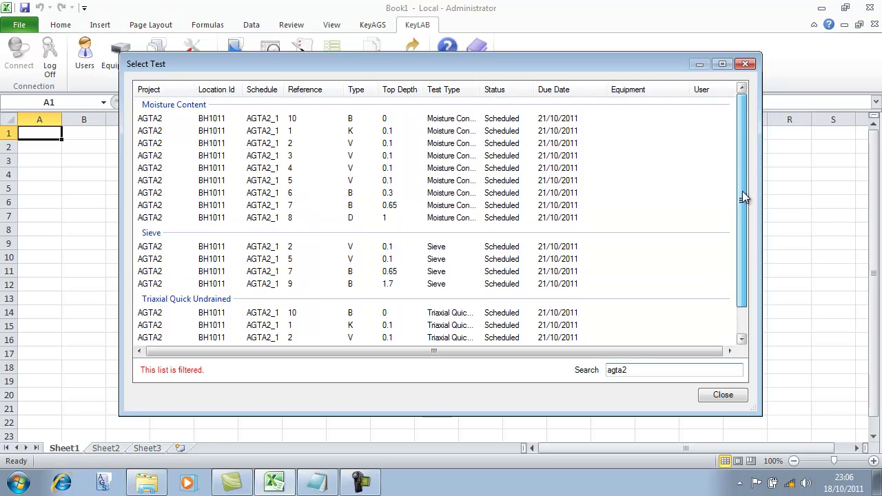
pyautogui.doubleClick(275, 247)
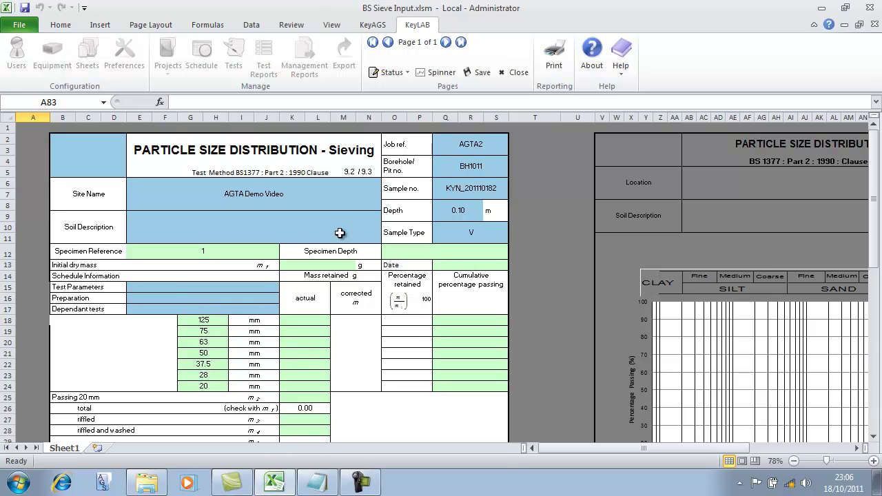
# Step: Close the sieve input sheet and filter the test list by 'agta2'
pyautogui.click(516, 72)
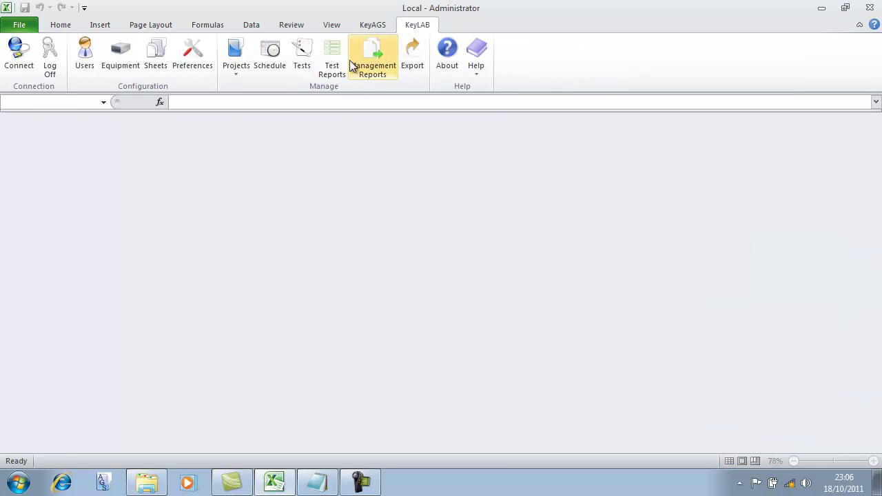
pyautogui.click(301, 55)
pyautogui.write('agta2')
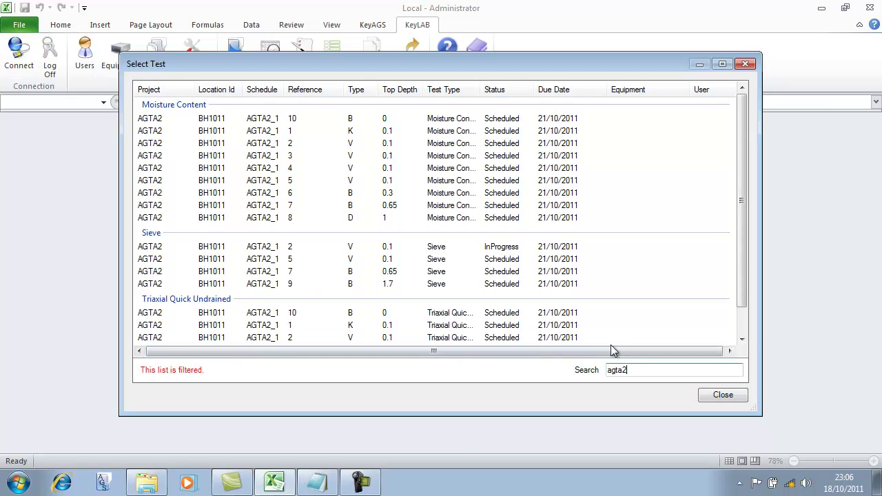
# Step: Open the four AGTA2 sieve tests together and page to sample KYN_201110187
pyautogui.click(282, 248)
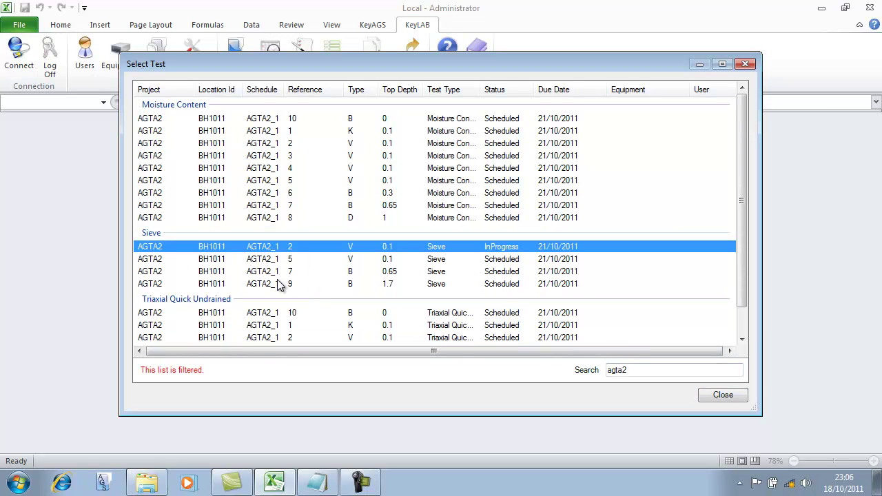
pyautogui.keyDown('shift'); pyautogui.click(279, 284); pyautogui.keyUp('shift')
pyautogui.rightClick(279, 285)
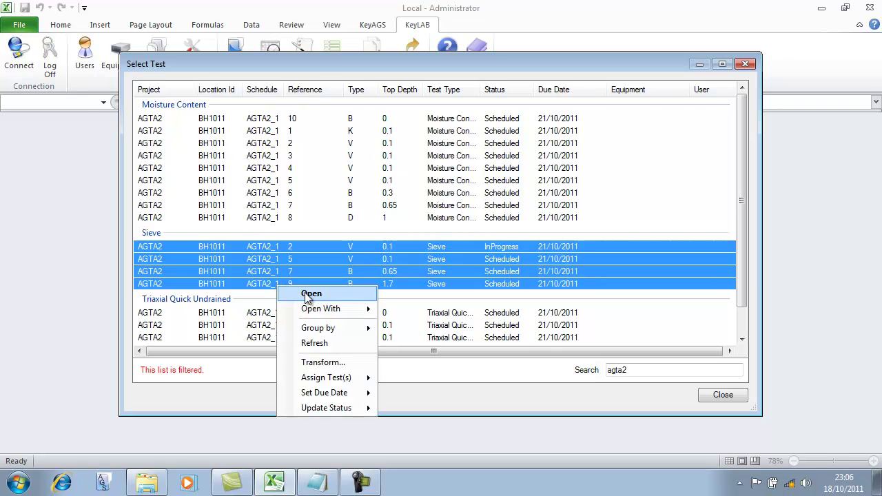
pyautogui.click(310, 294)
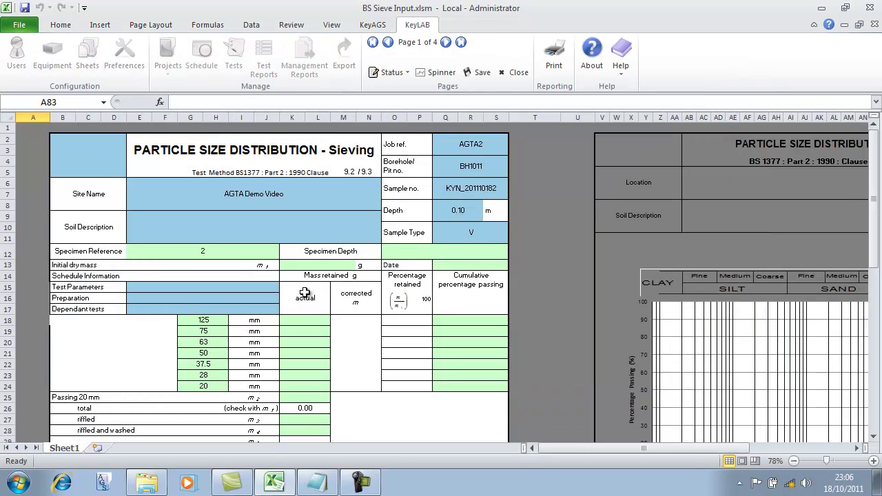
pyautogui.click(446, 43)
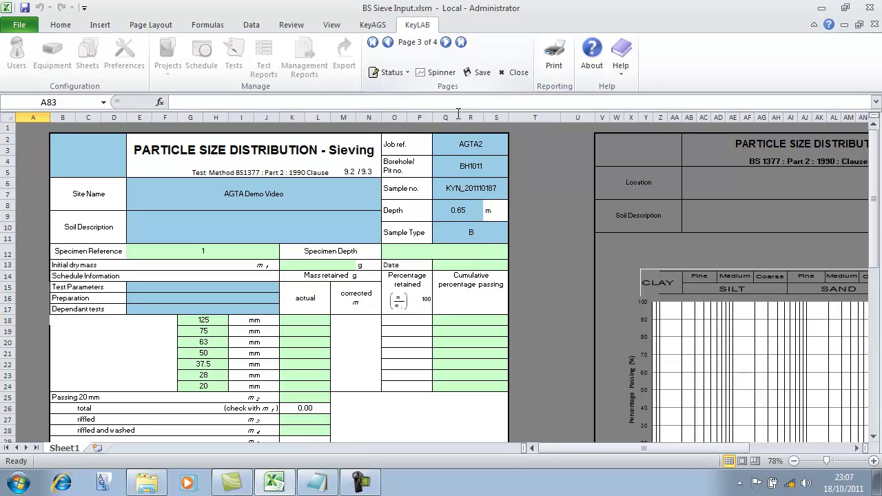
# Step: Go to page 4 (KYN_201110189), cancel a batch print of all pages, and close the sieve workbook
pyautogui.click(446, 43)
pyautogui.click(562, 63)
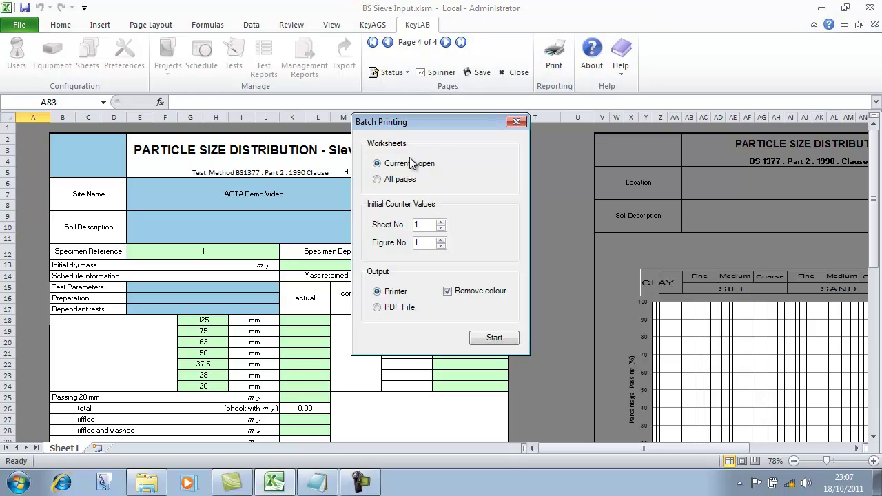
pyautogui.click(399, 183)
pyautogui.click(501, 339)
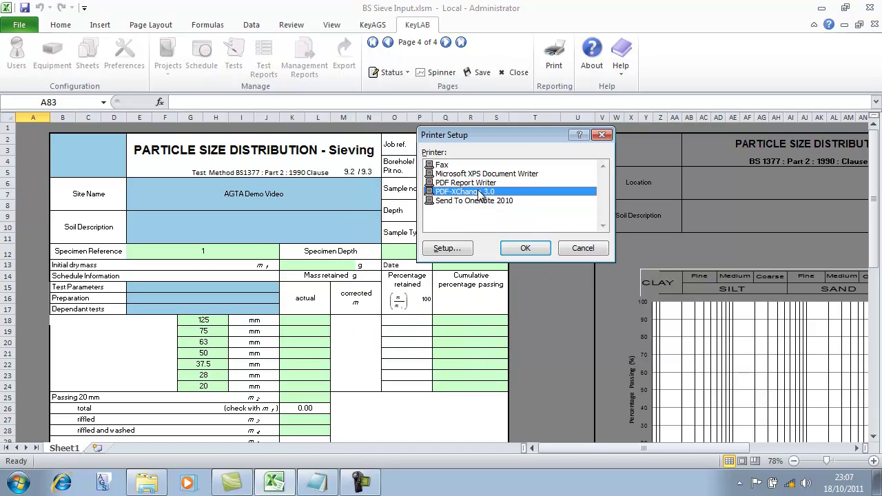
pyautogui.click(583, 249)
pyautogui.click(517, 73)
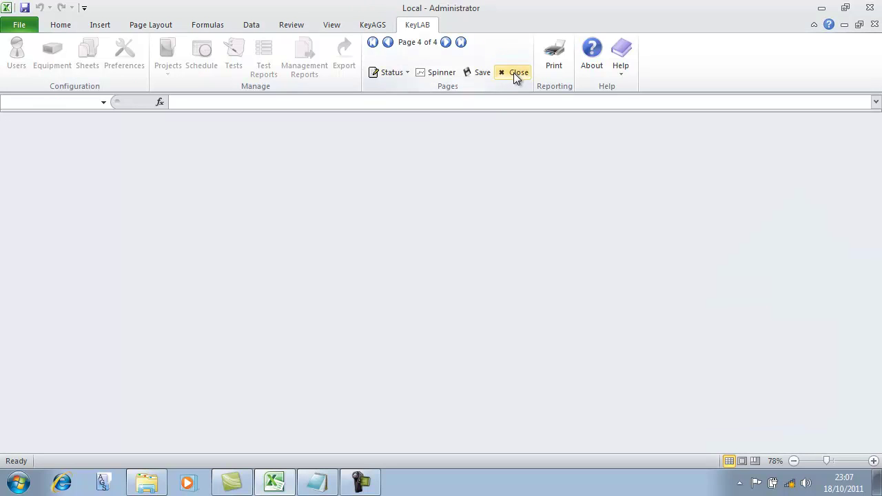
# Step: Dismiss report generation and filter the lab test list by 'agta2'
pyautogui.click(332, 58)
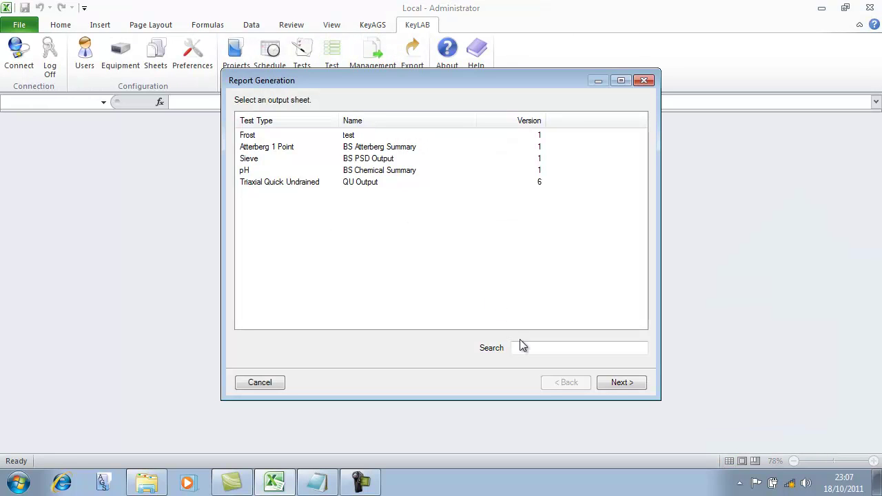
pyautogui.click(653, 82)
pyautogui.click(304, 66)
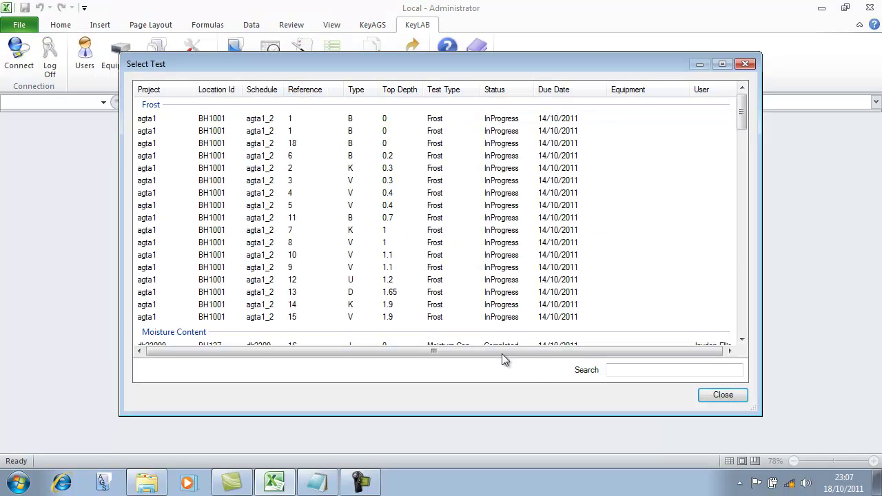
pyautogui.click(613, 367)
pyautogui.write('agta2')
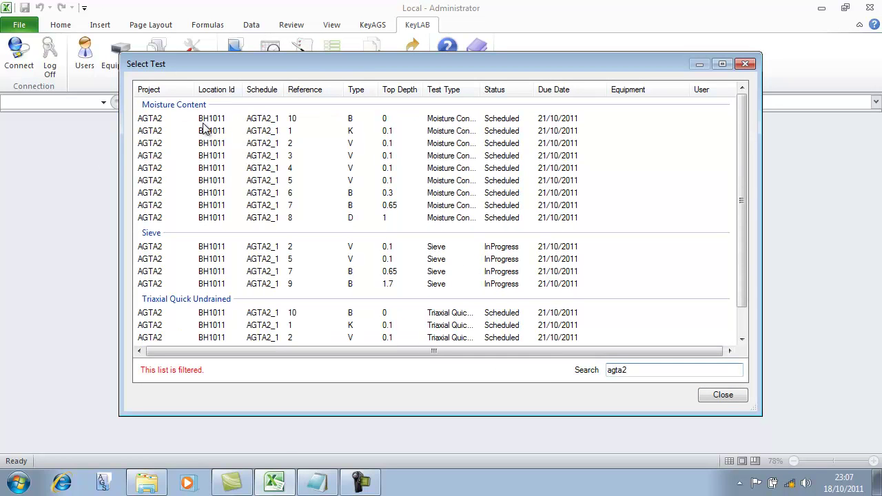
# Step: Open AGTA2 moisture content tests Ref 10 through Ref 6 in BS Moisture Content Group Input
pyautogui.click(207, 121)
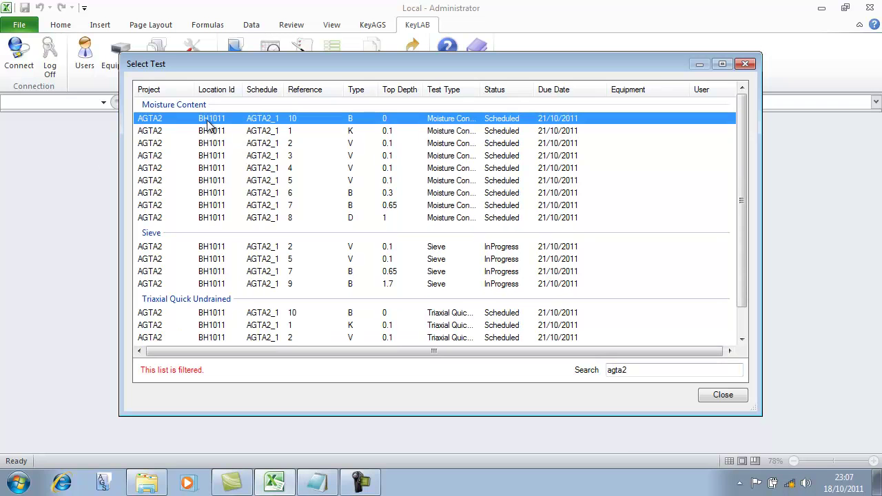
pyautogui.keyDown('shift'); pyautogui.click(215, 197); pyautogui.keyUp('shift')
pyautogui.rightClick(218, 198)
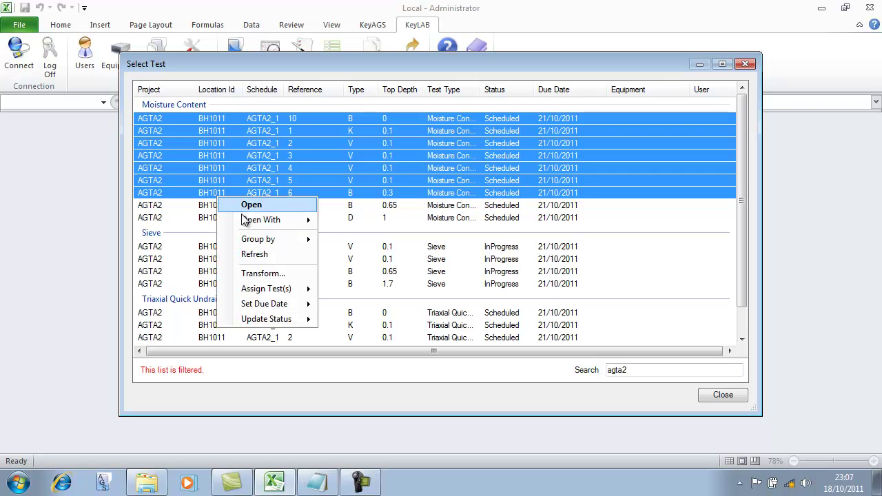
pyautogui.moveTo(257, 222)
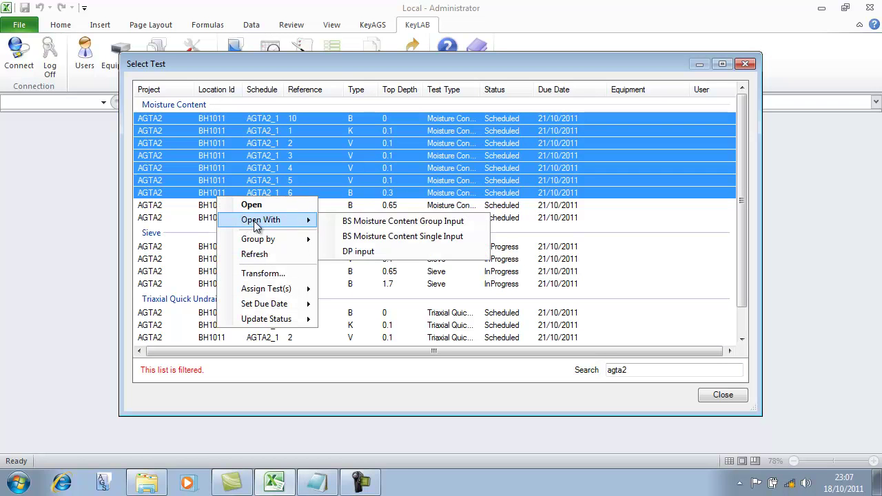
pyautogui.click(378, 221)
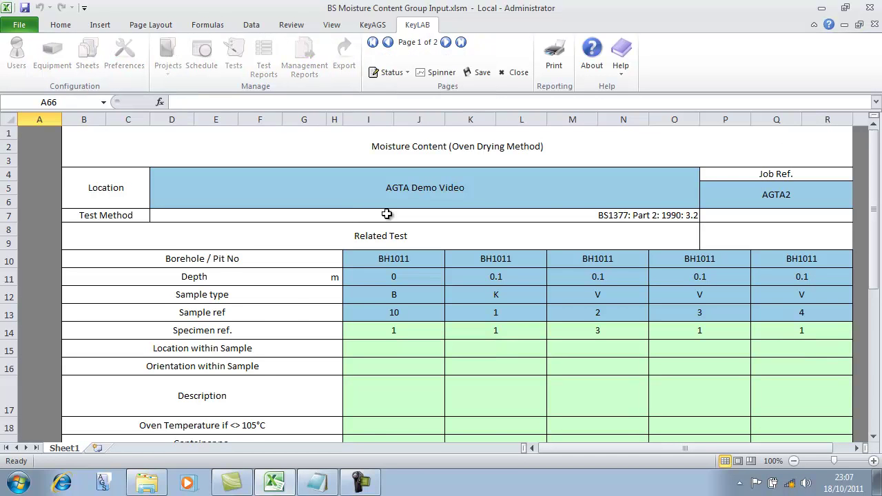
# Step: Enter sample 10's container mass 10 g, wet mass 50 g and dry mass 30 g
pyautogui.scroll(-2, 389, 248)
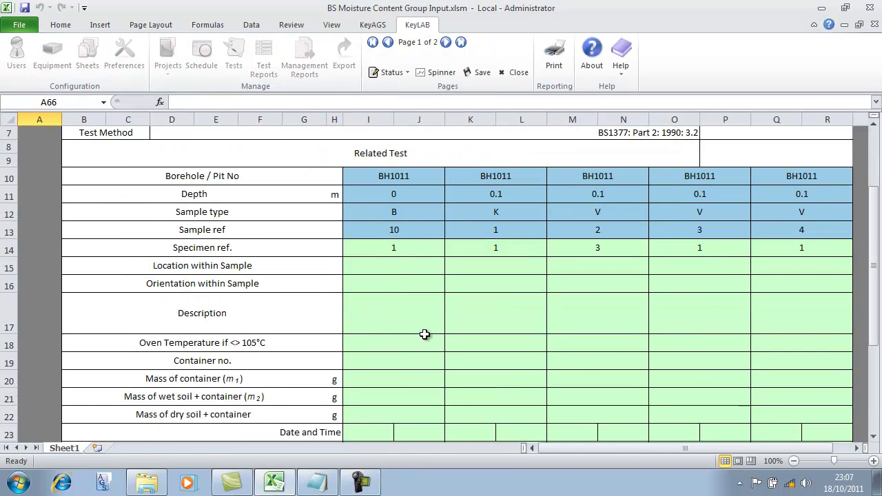
pyautogui.click(416, 378)
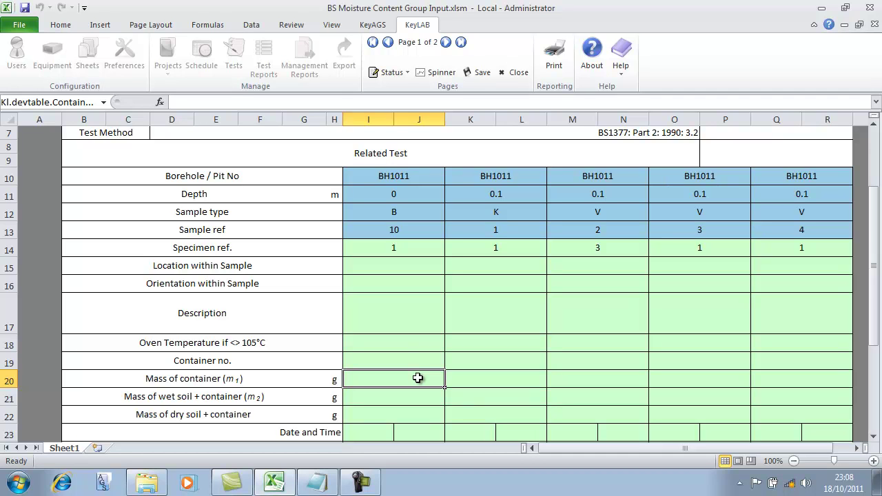
pyautogui.write('10')
pyautogui.press('Return')
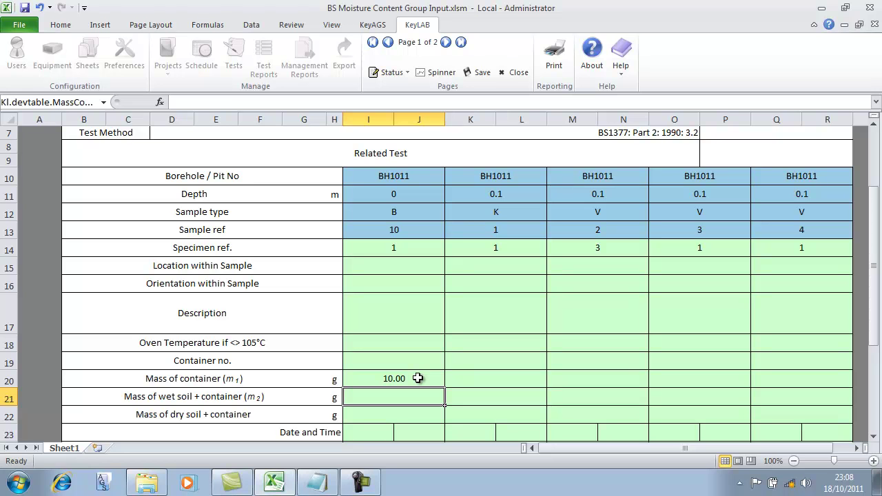
pyautogui.write('50')
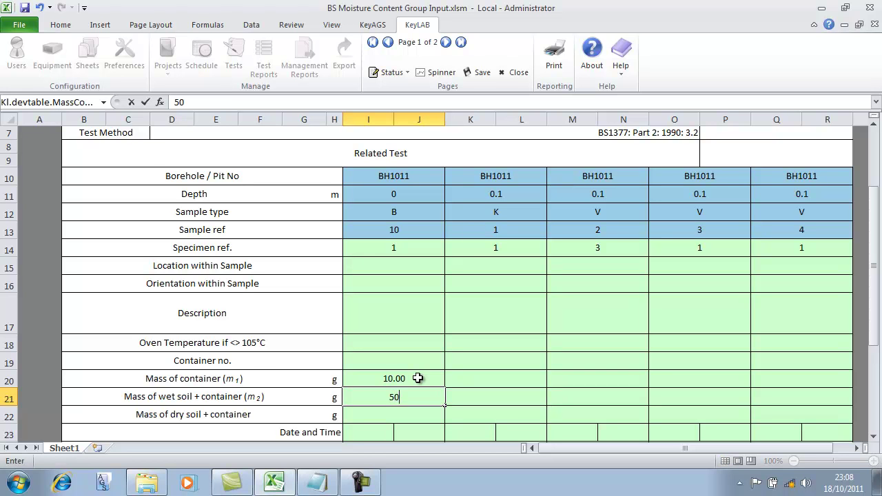
pyautogui.press('Return')
pyautogui.press('Return')
pyautogui.press('Return')
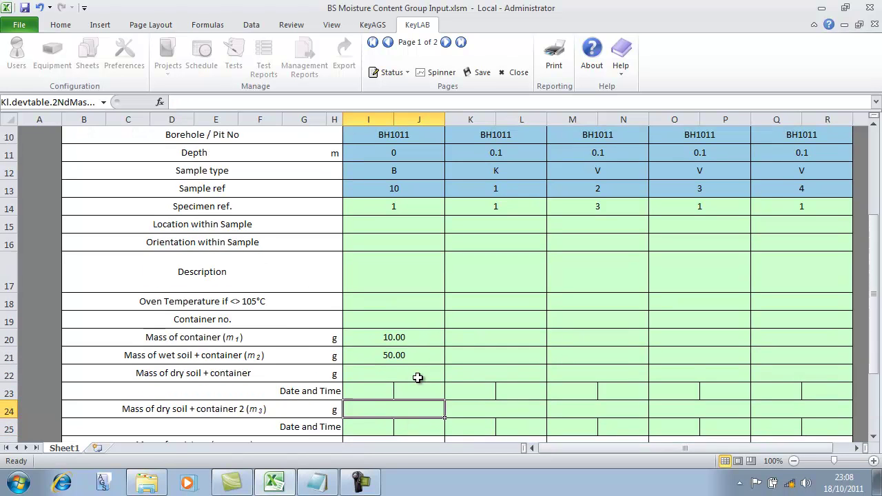
pyautogui.write('30')
pyautogui.press('Return')
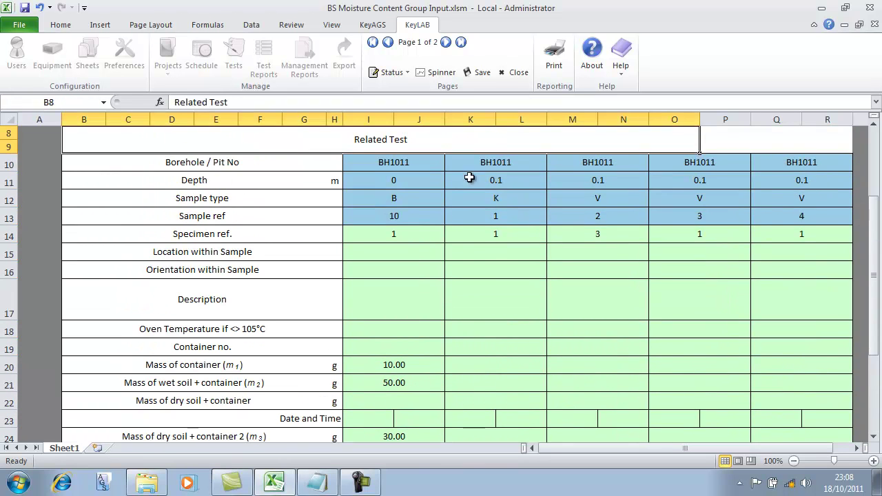
# Step: Save the moisture results and close the input sheet, declining a second save
pyautogui.click(479, 71)
pyautogui.click(391, 72)
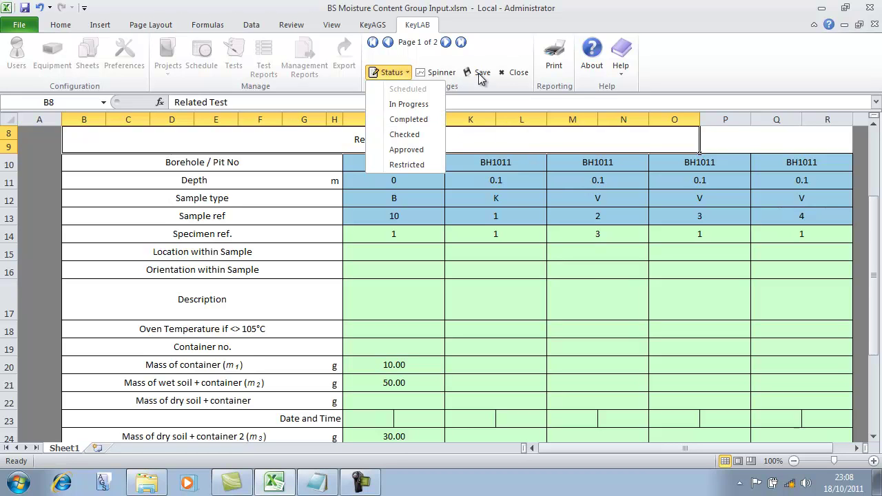
pyautogui.click(517, 72)
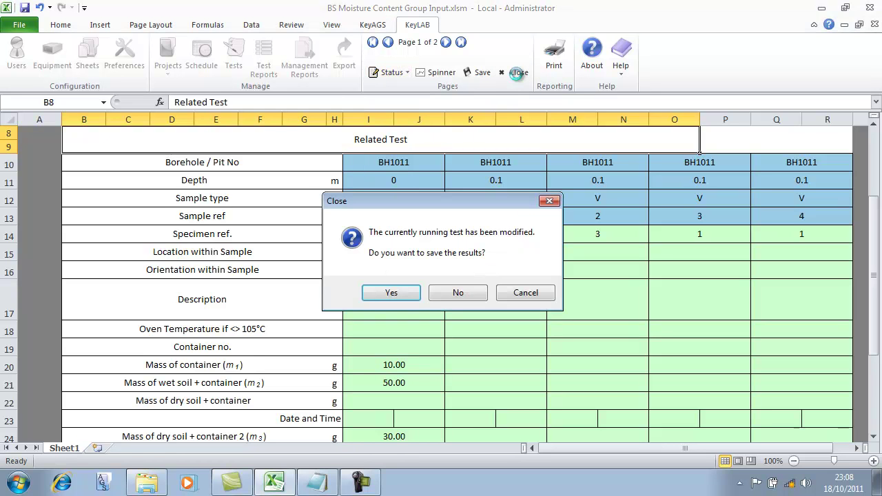
pyautogui.click(454, 294)
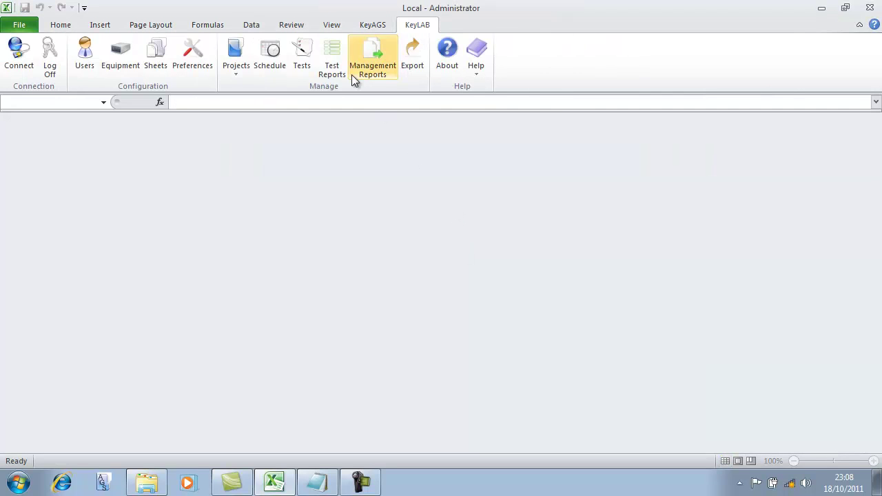
pyautogui.click(311, 55)
# Step: Filter by 'agta2' and assign moisture content tests Ref 10 to Ref 6 to a technician
pyautogui.click(618, 370)
pyautogui.write('agta')
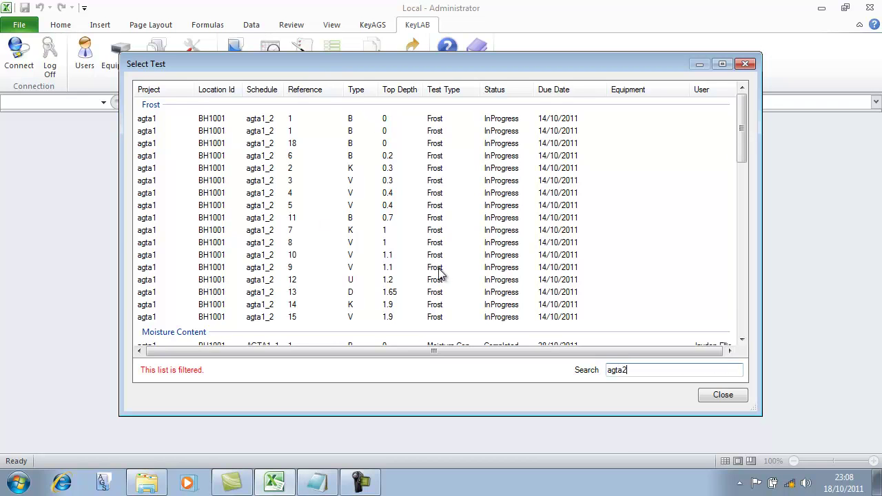
pyautogui.write('2')
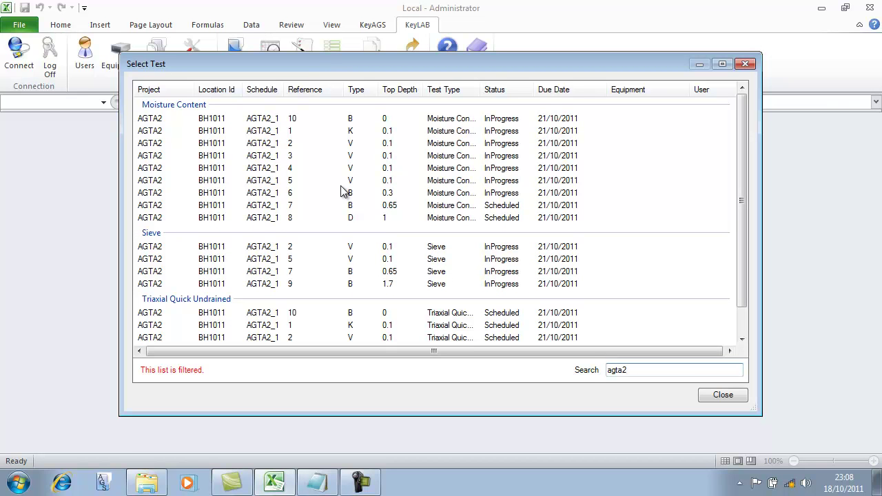
pyautogui.click(268, 119)
pyautogui.keyDown('shift'); pyautogui.click(270, 194); pyautogui.keyUp('shift')
pyautogui.rightClick(270, 193)
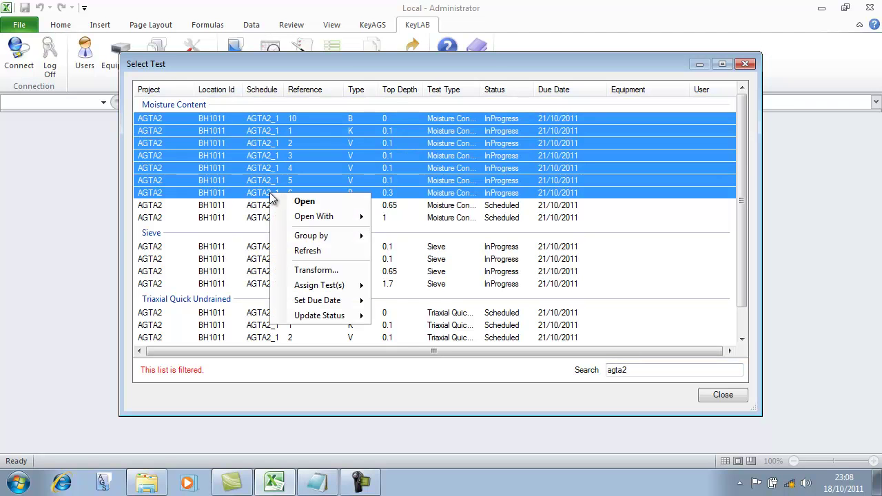
pyautogui.moveTo(340, 289)
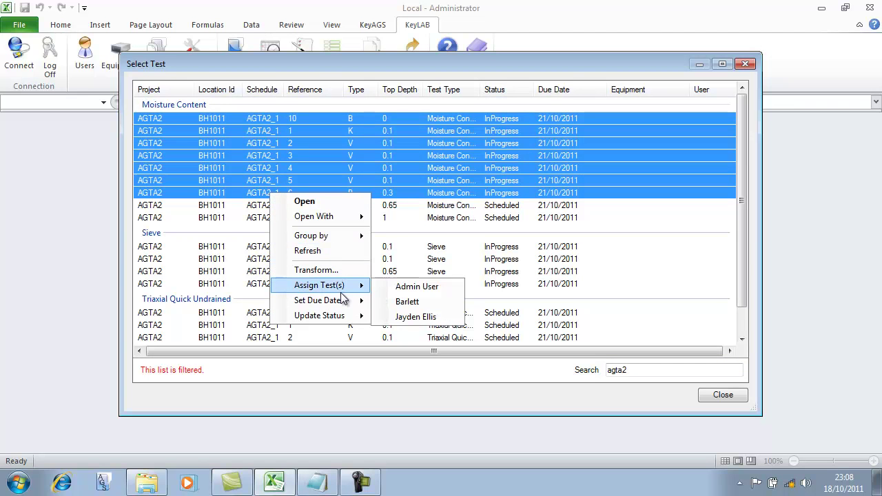
pyautogui.click(416, 317)
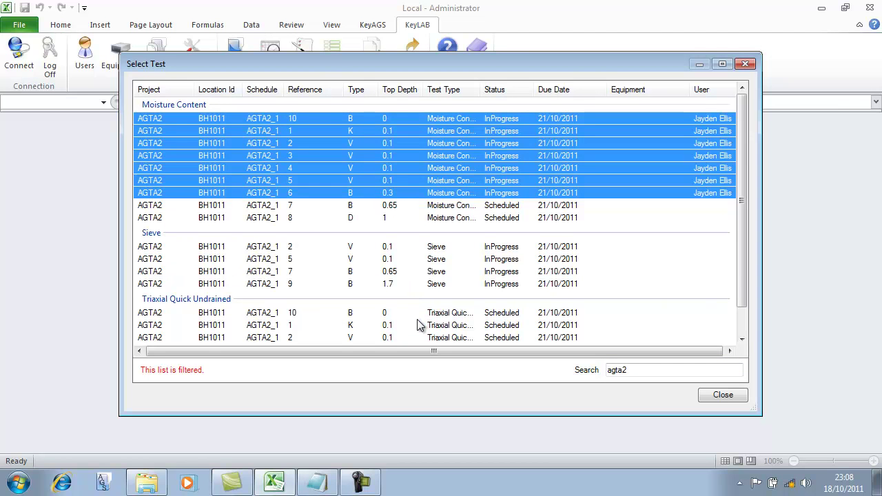
# Step: Assign moisture content tests Ref 7 and Ref 8 to another technician
pyautogui.click(320, 207)
pyautogui.keyDown('shift'); pyautogui.click(316, 219); pyautogui.keyUp('shift')
pyautogui.rightClick(315, 221)
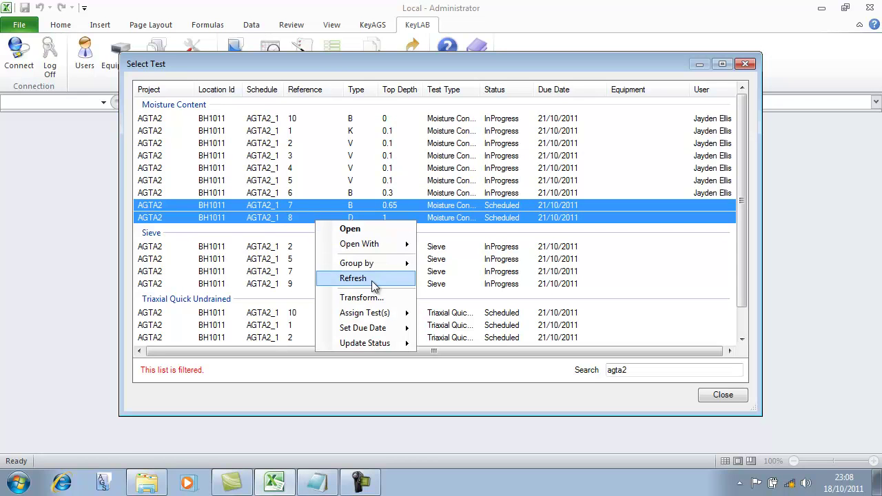
pyautogui.moveTo(408, 319)
pyautogui.click(444, 330)
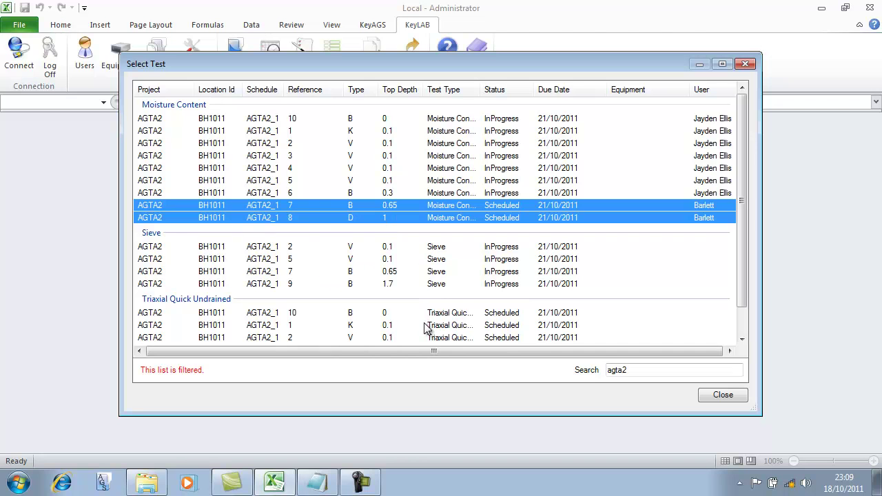
# Step: Set the due date of moisture content tests Ref 10 to Ref 4 to 19/10/2011
pyautogui.click(492, 121)
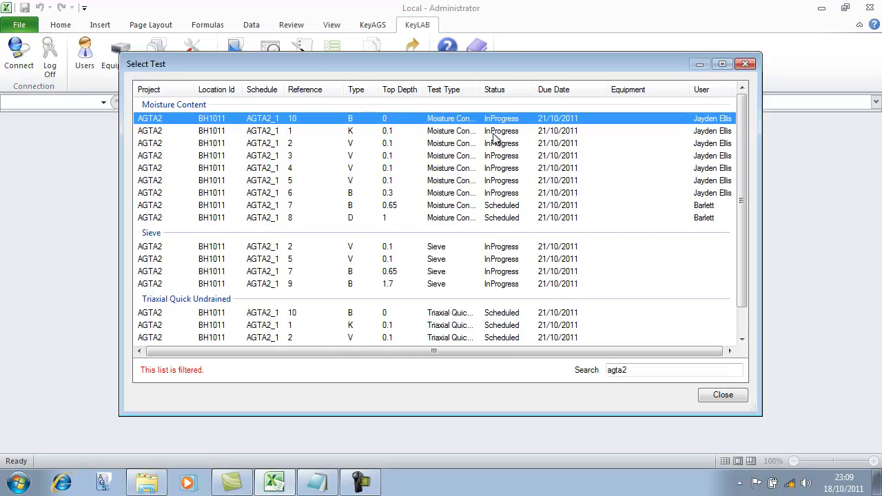
pyautogui.keyDown('shift'); pyautogui.click(513, 170); pyautogui.keyUp('shift')
pyautogui.rightClick(511, 169)
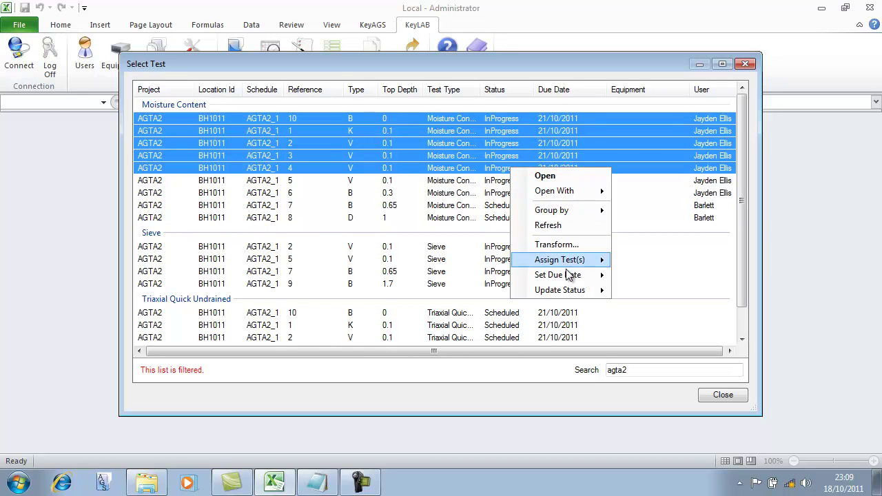
pyautogui.moveTo(570, 276)
pyautogui.click(667, 322)
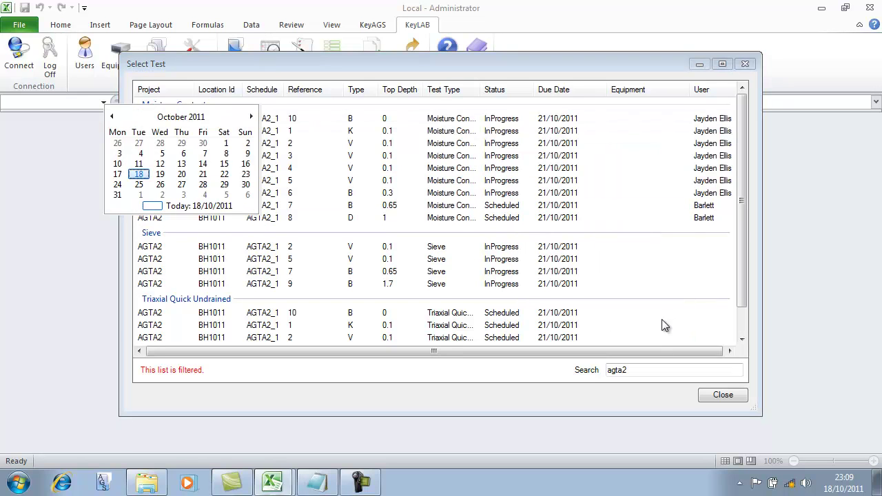
pyautogui.click(157, 175)
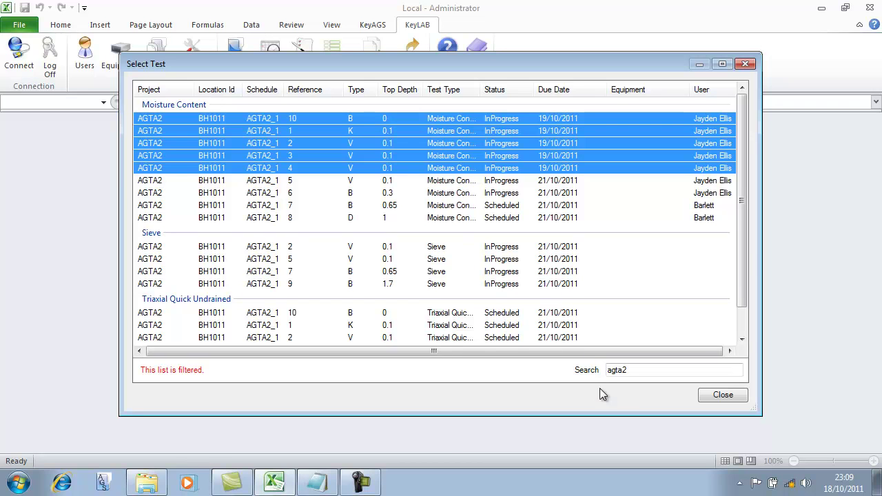
# Step: Open Triaxial Quick Undrained test AGTA2_1 Ref 10 (BH1011) in the QU Input sheet
pyautogui.doubleClick(258, 312)
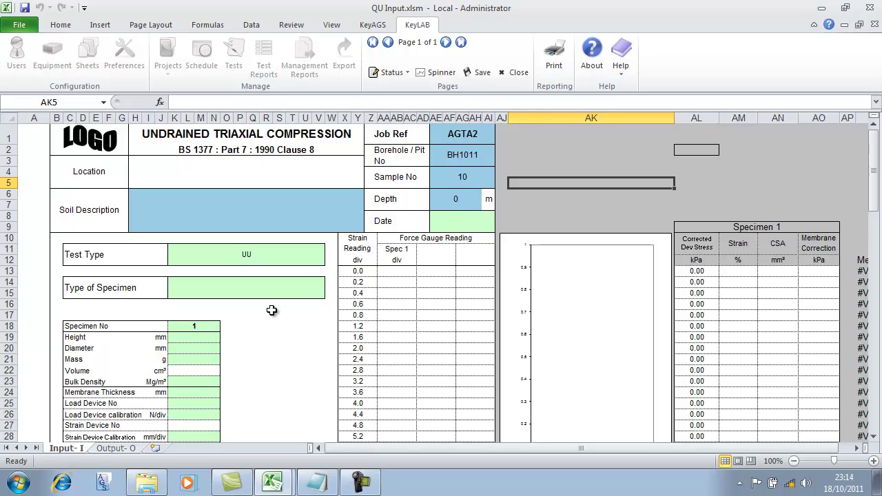
# Step: Generate QU Output sheets for project AGTA2, schedule AGTA2_1, scheduled tests, four samples
pyautogui.click(505, 69)
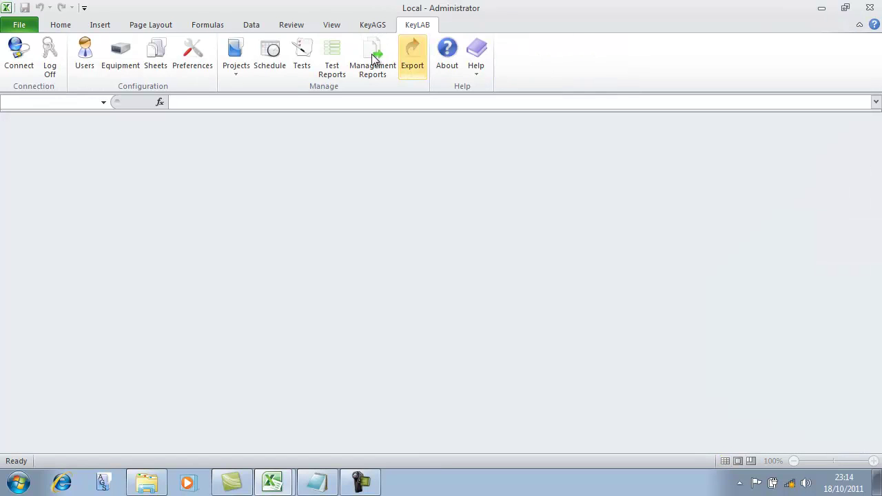
pyautogui.click(338, 62)
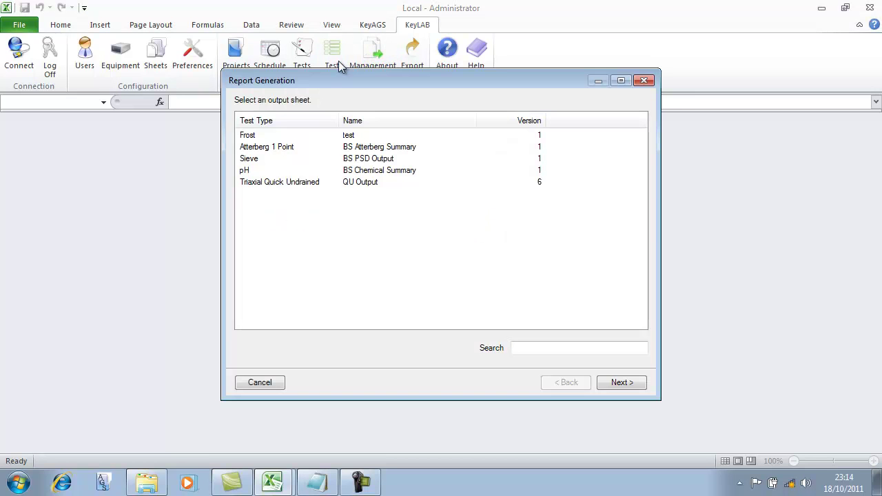
pyautogui.click(352, 183)
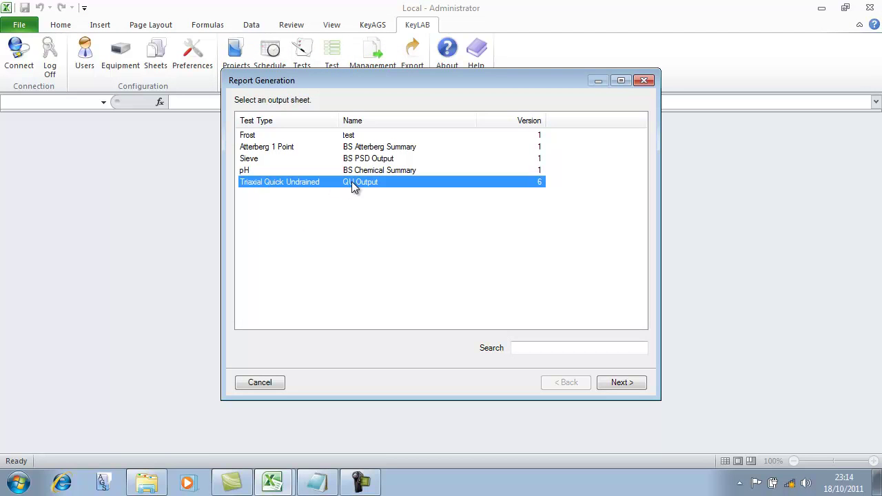
pyautogui.click(620, 385)
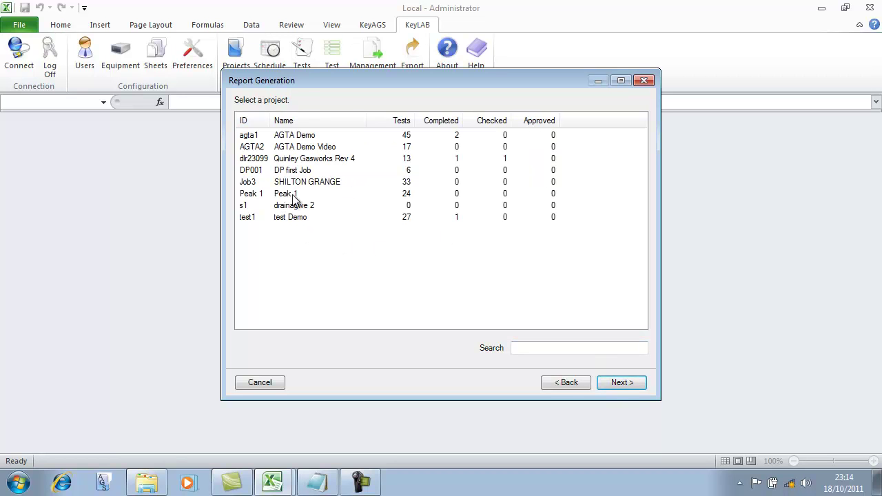
pyautogui.click(309, 150)
pyautogui.click(624, 384)
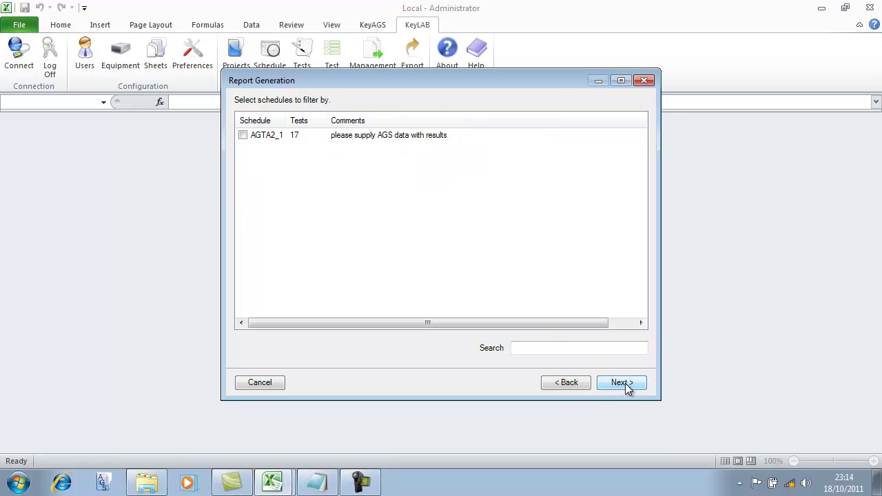
pyautogui.click(244, 135)
pyautogui.click(610, 383)
pyautogui.click(258, 122)
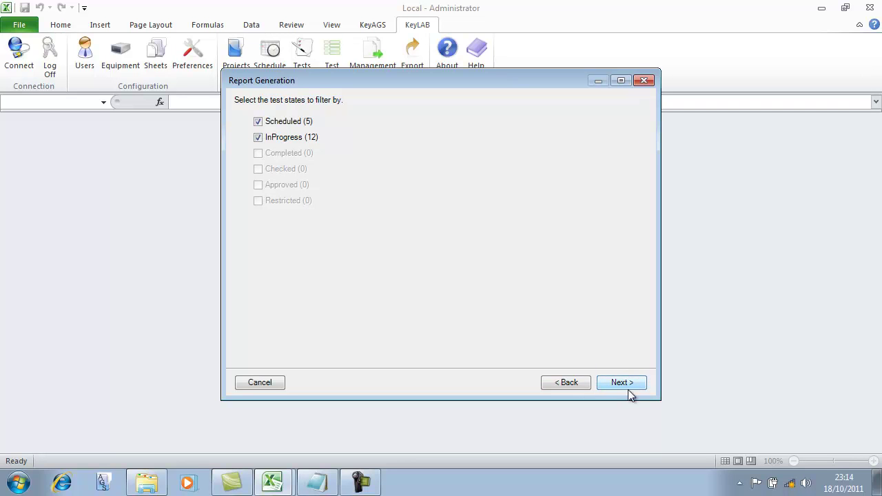
pyautogui.click(622, 383)
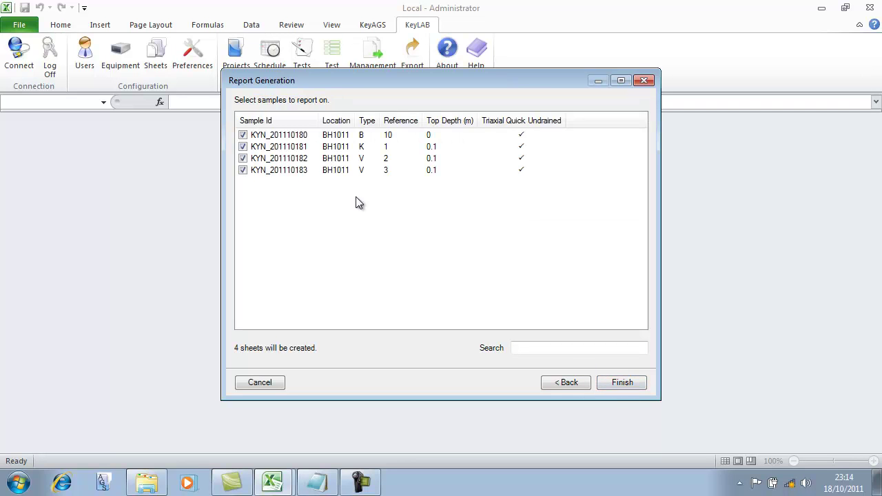
pyautogui.click(620, 383)
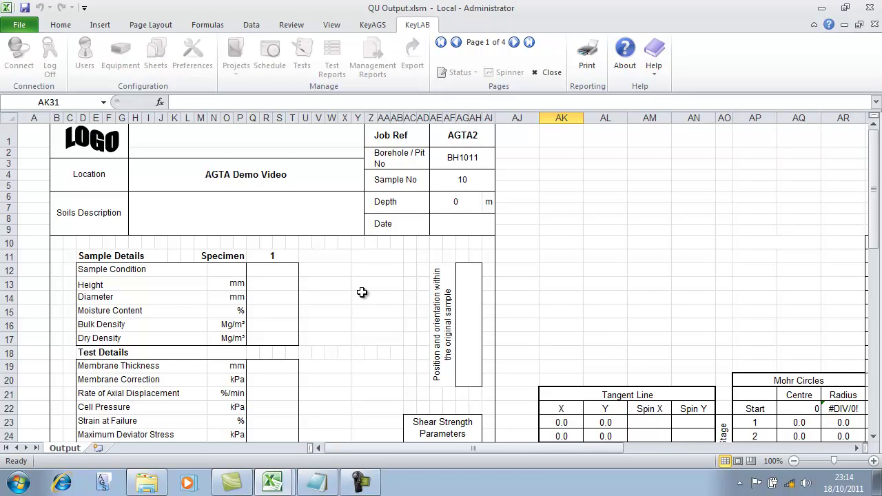
# Step: Page through the four QU Output report pages and close the report
pyautogui.scroll(-9, 361, 291)
pyautogui.scroll(9, 361, 292)
pyautogui.click(514, 42)
pyautogui.click(514, 42)
pyautogui.click(514, 42)
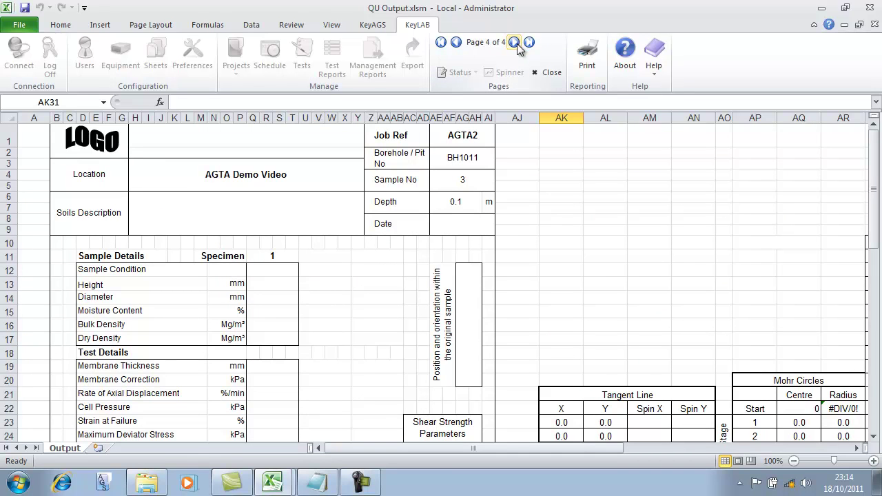
pyautogui.click(552, 78)
pyautogui.click(335, 65)
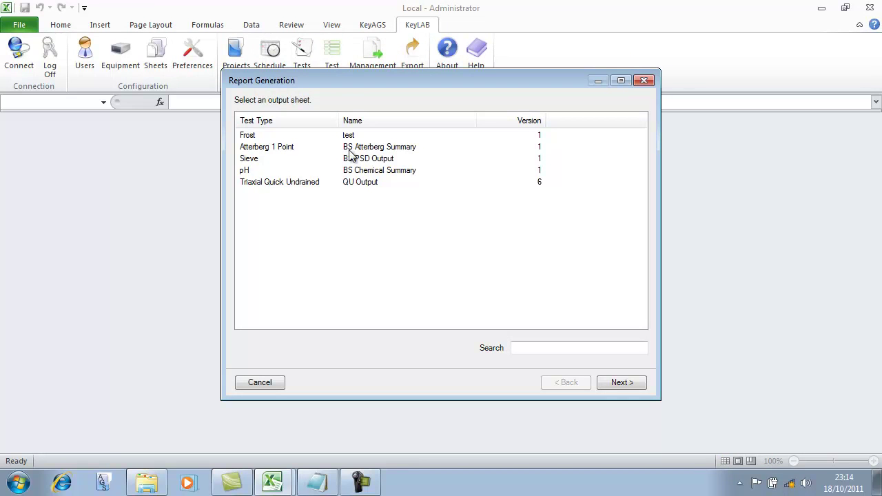
# Step: Generate the Atterberg 1 Point summary for AGTA2, schedule AGTA2_1, scheduled tests, all nine samples
pyautogui.click(354, 149)
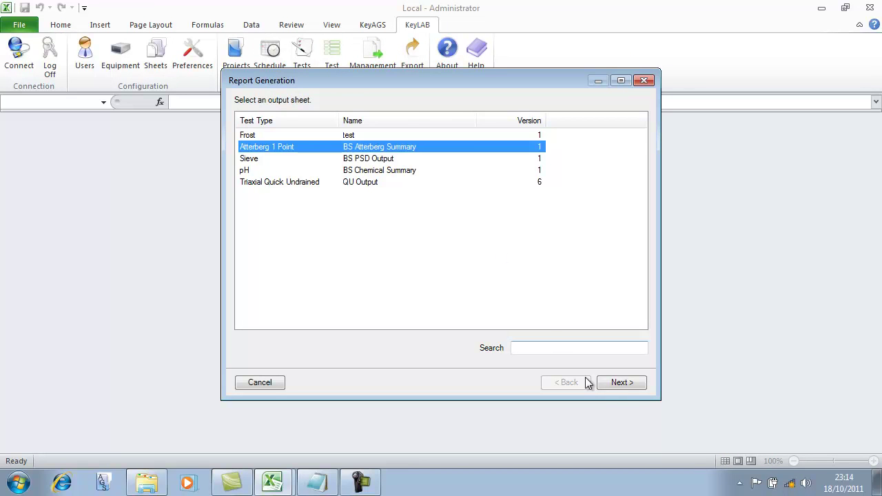
pyautogui.click(623, 386)
pyautogui.click(283, 147)
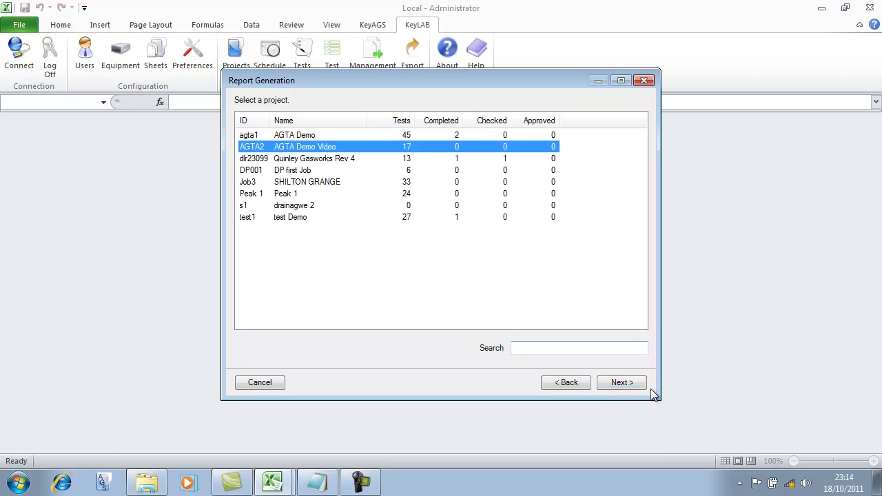
pyautogui.click(641, 387)
pyautogui.click(243, 135)
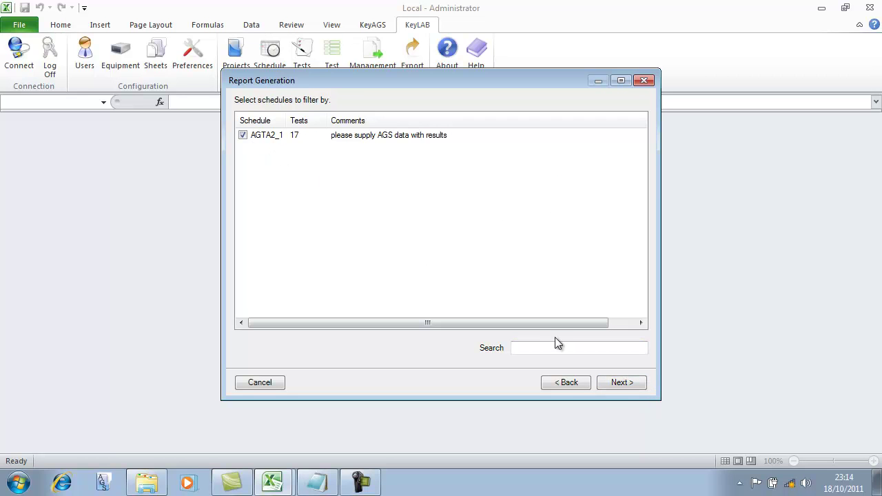
pyautogui.click(620, 386)
pyautogui.click(259, 122)
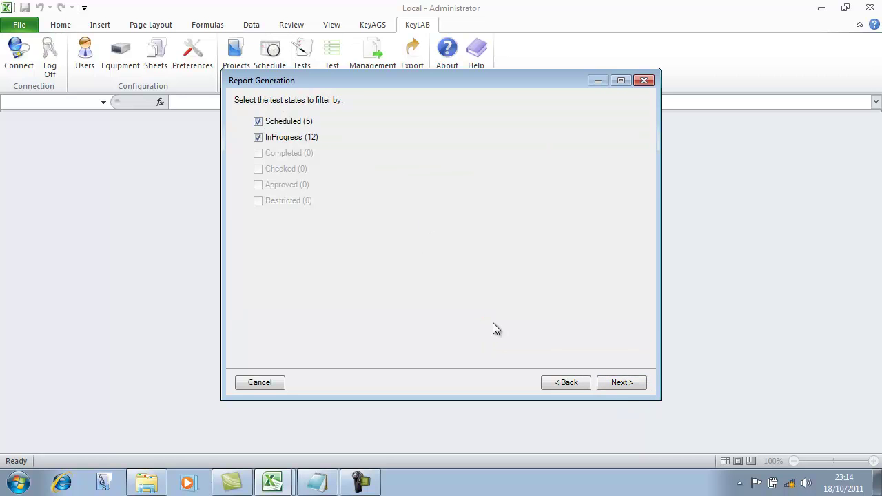
pyautogui.click(624, 384)
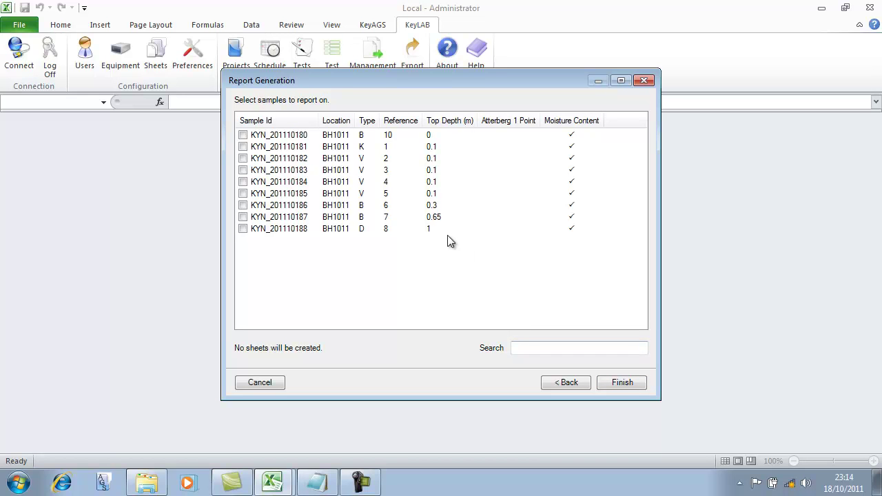
pyautogui.click(244, 120)
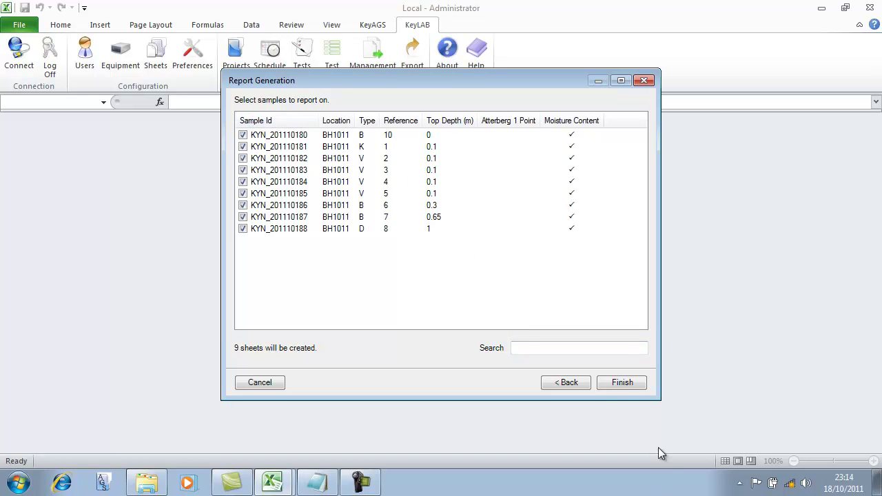
pyautogui.click(619, 380)
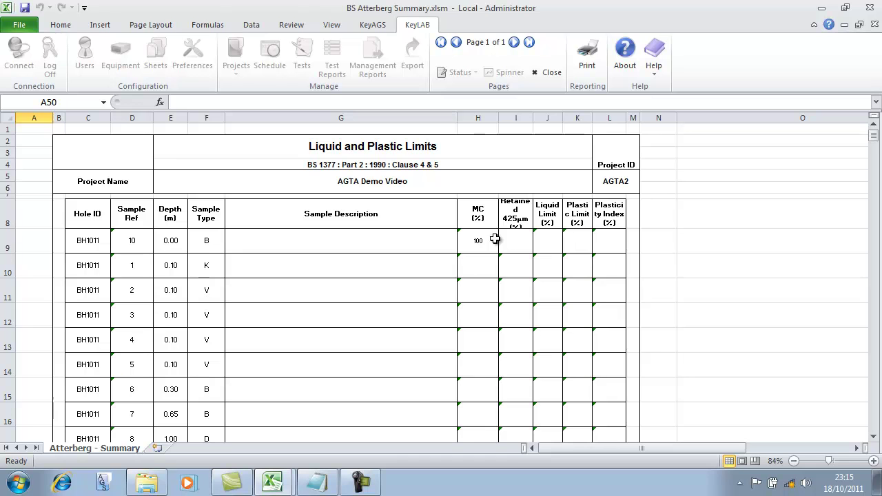
# Step: Scroll through the BS Atterberg Summary report and close the workbook
pyautogui.scroll(-2, 479, 350)
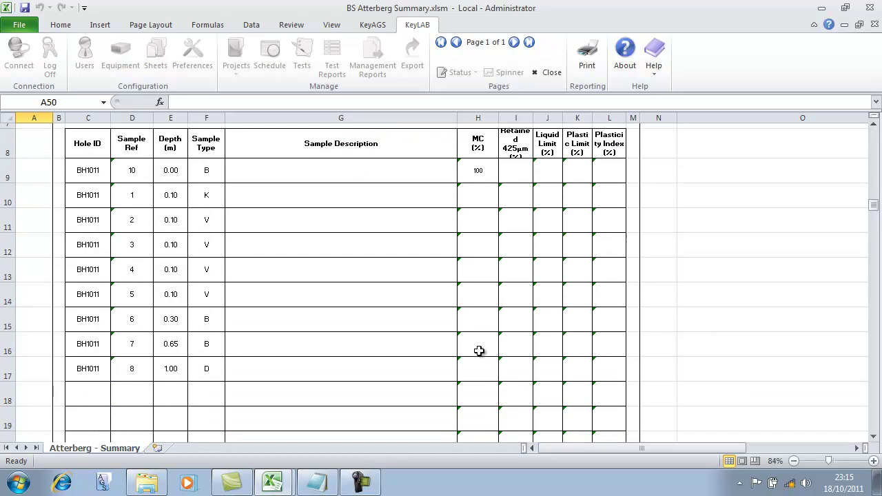
pyautogui.scroll(1, 479, 351)
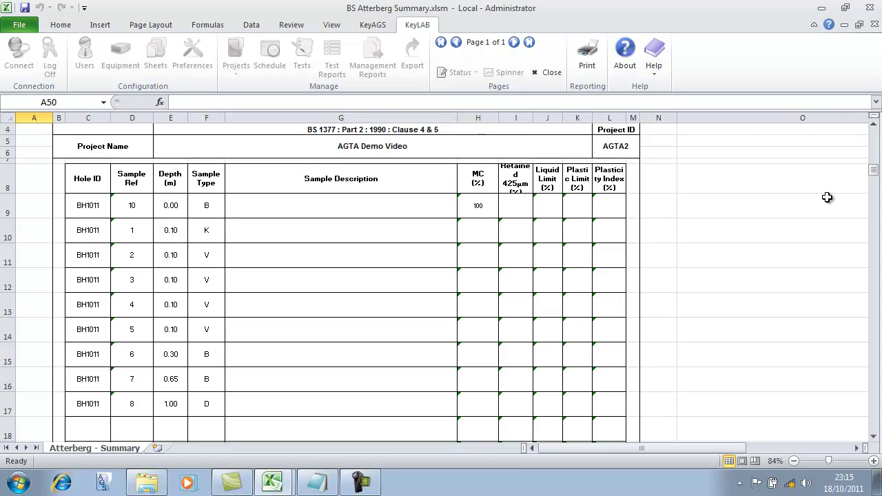
pyautogui.click(550, 73)
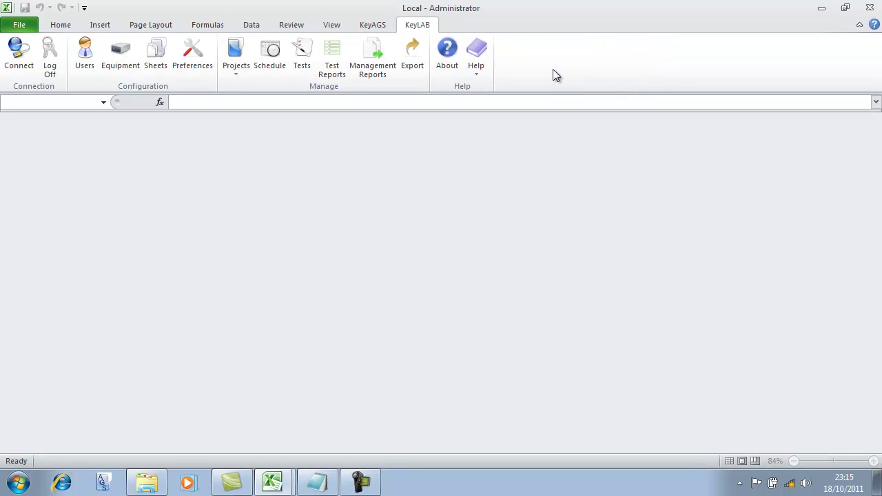
# Step: Start an AGS 3.1 RTA export for project AGTA2, keeping default schedule and state filters
pyautogui.click(417, 55)
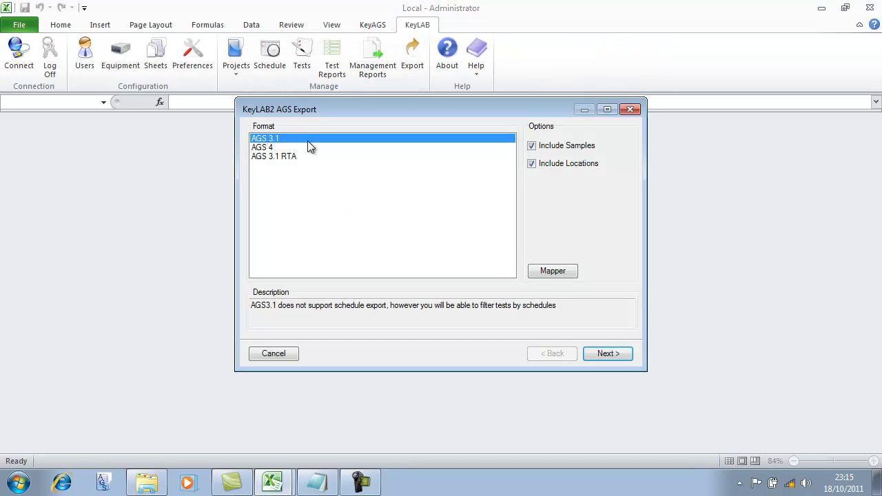
pyautogui.click(298, 157)
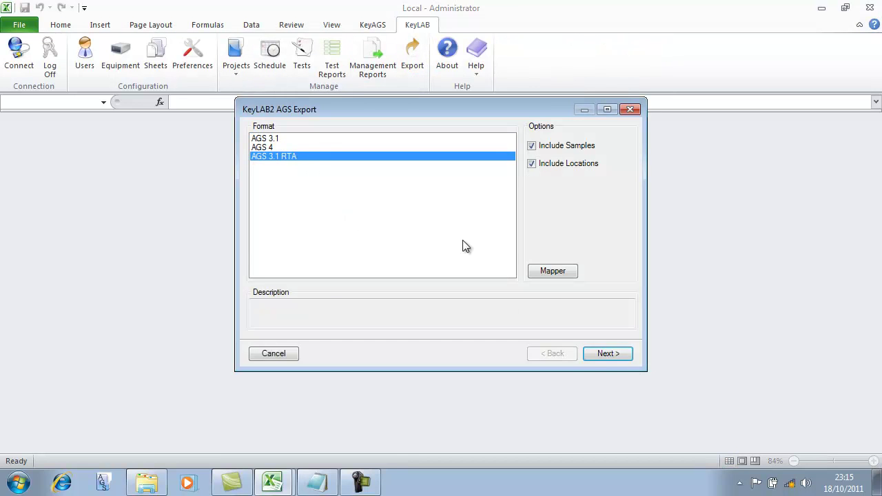
pyautogui.click(607, 353)
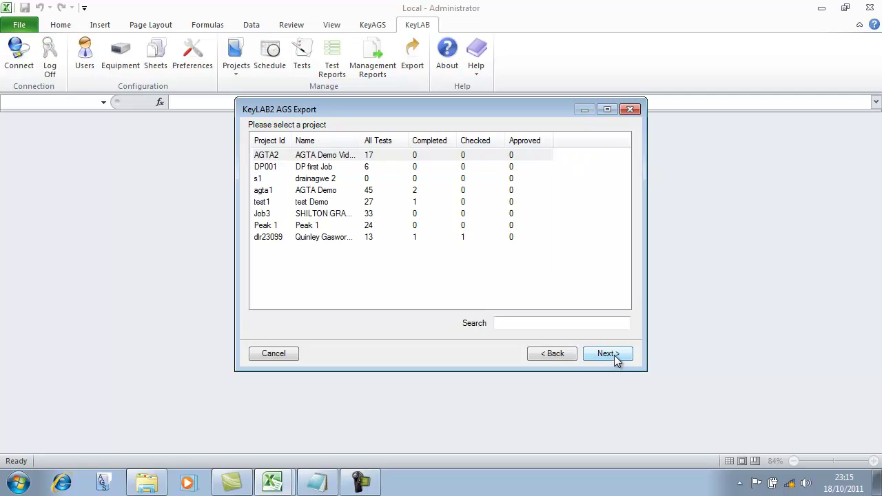
pyautogui.click(332, 158)
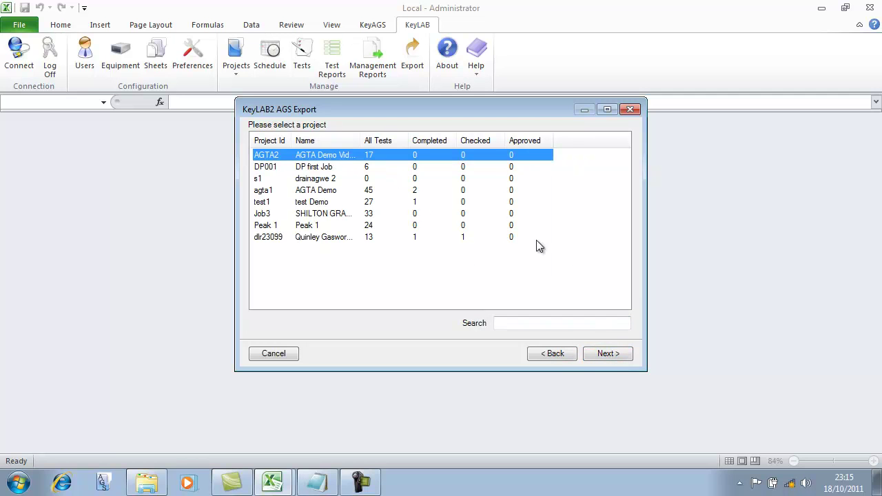
pyautogui.click(616, 356)
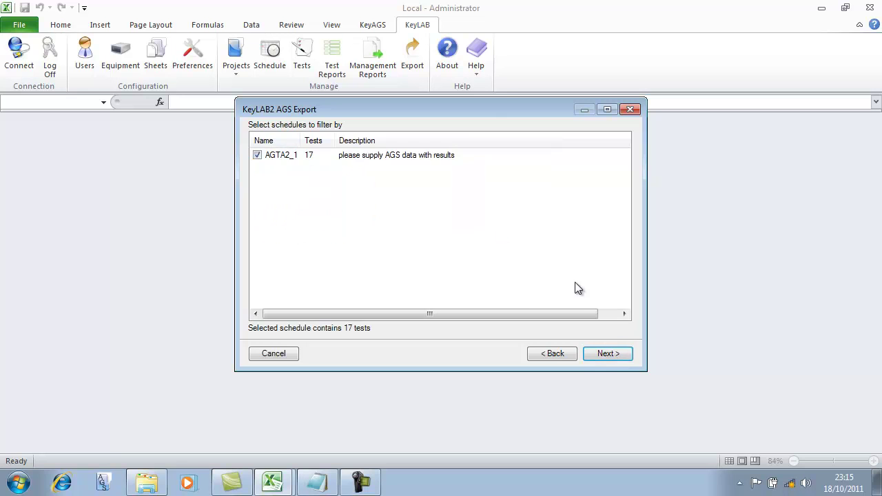
pyautogui.click(610, 355)
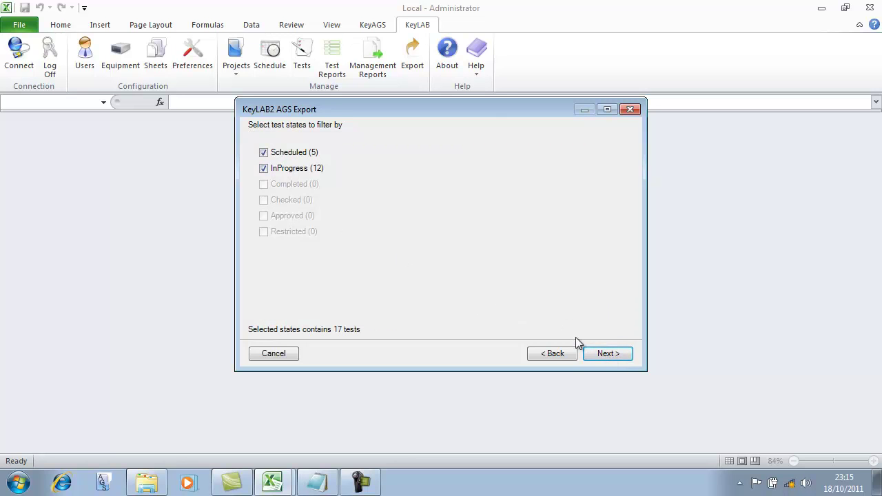
pyautogui.click(610, 356)
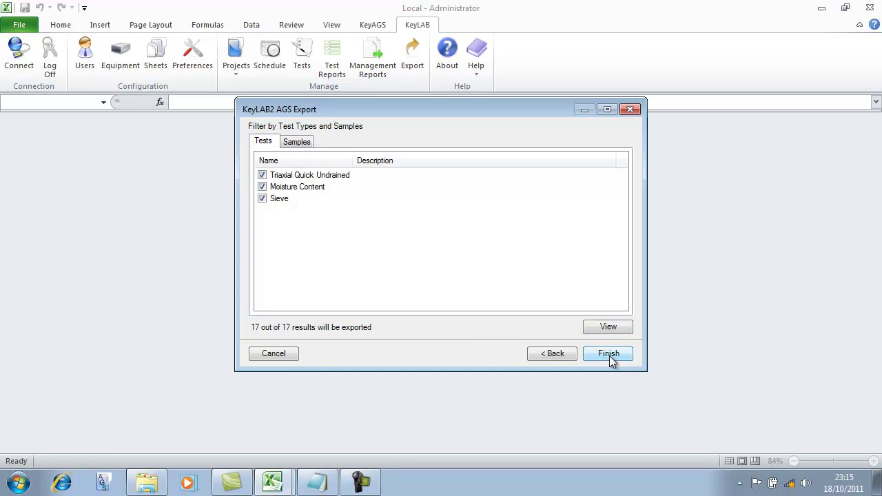
# Step: Export only Moisture Content results, saving over the existing AGSrta.ags in the AGTA folder
pyautogui.click(264, 187)
pyautogui.click(261, 199)
pyautogui.click(263, 187)
pyautogui.click(297, 142)
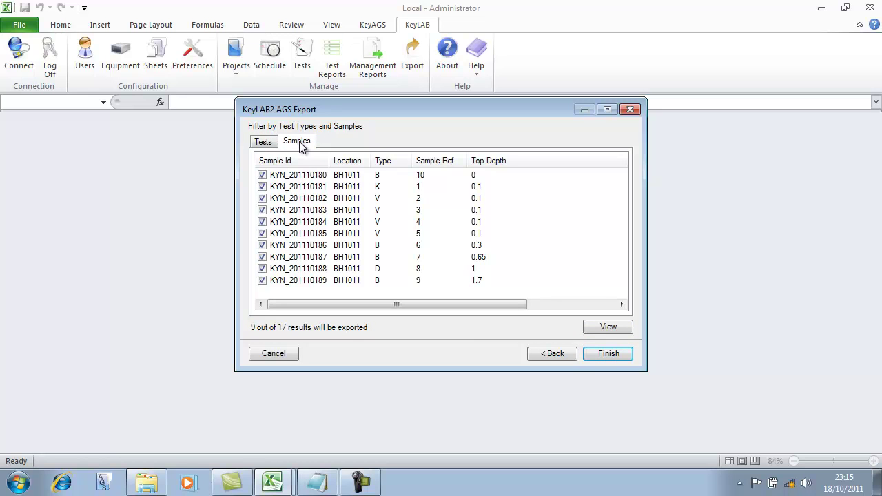
pyautogui.click(271, 145)
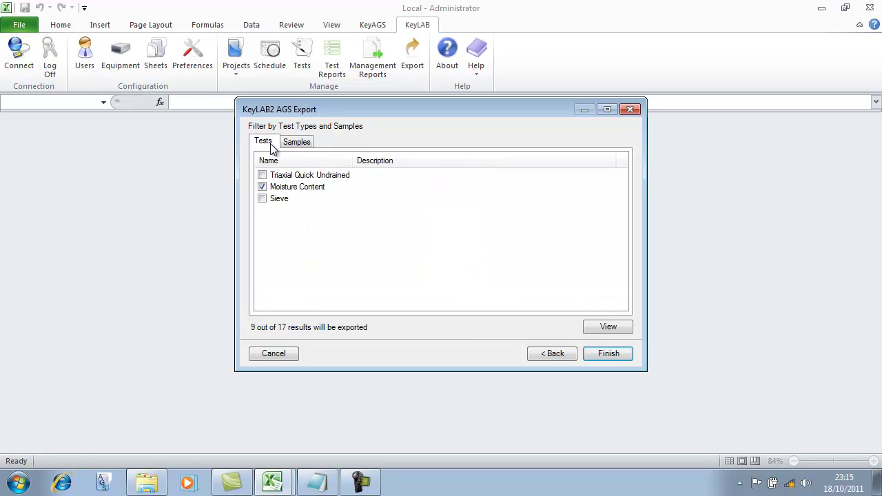
pyautogui.click(609, 353)
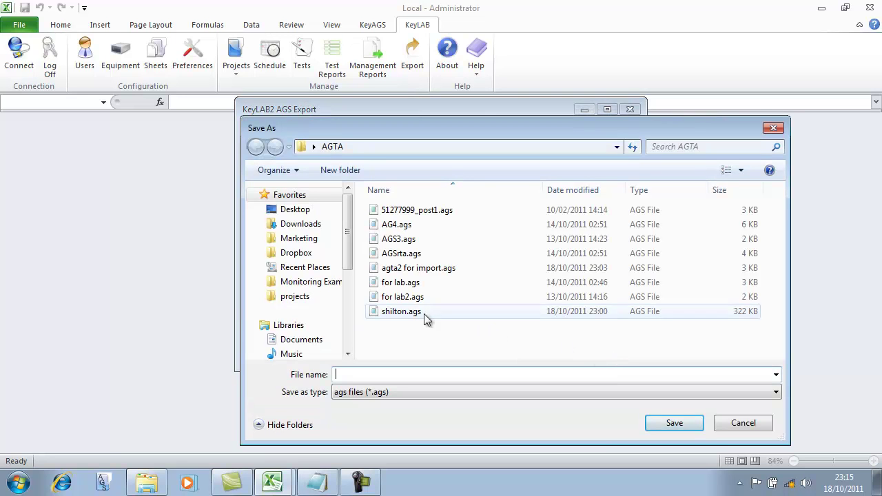
pyautogui.click(687, 424)
pyautogui.click(484, 245)
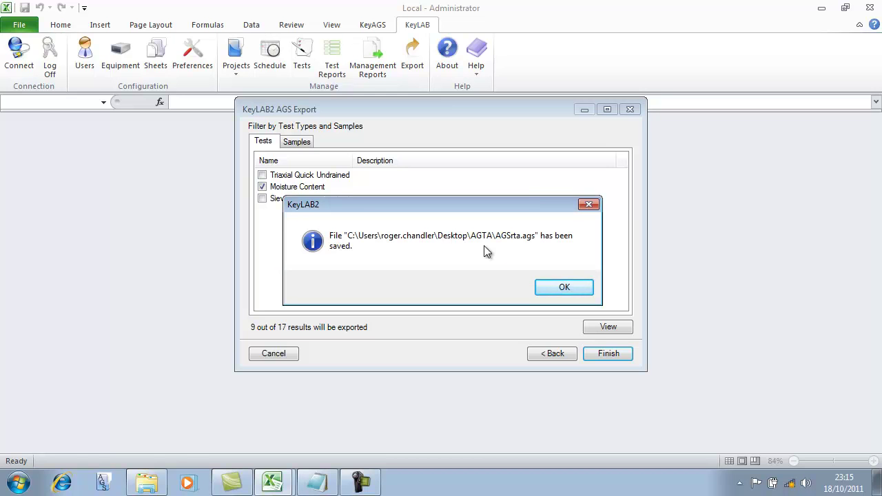
pyautogui.click(556, 291)
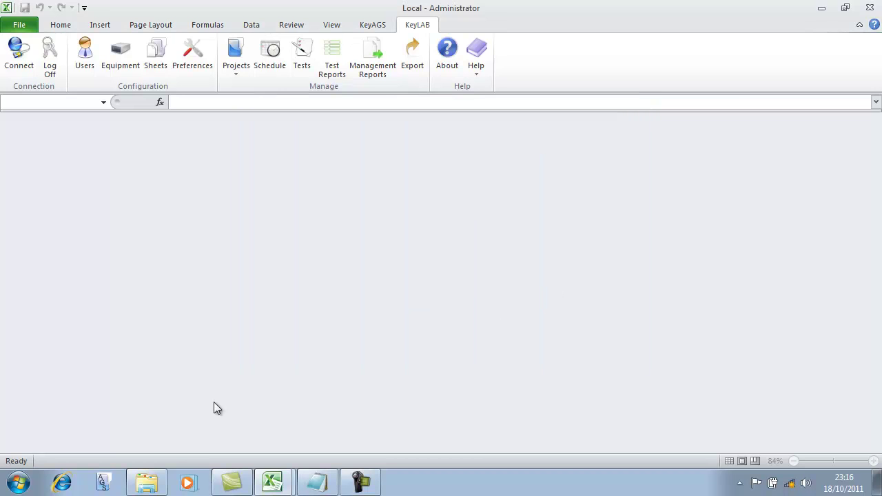
# Step: Open AGSrta.ags from the AGTA folder in Notepad
pyautogui.click(149, 485)
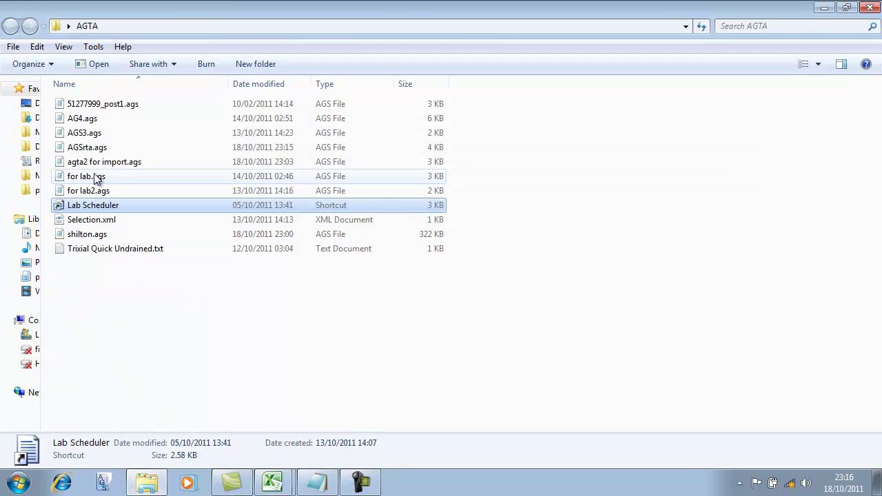
pyautogui.doubleClick(105, 149)
pyautogui.moveTo(691, 217); pyautogui.dragTo(678, 416)
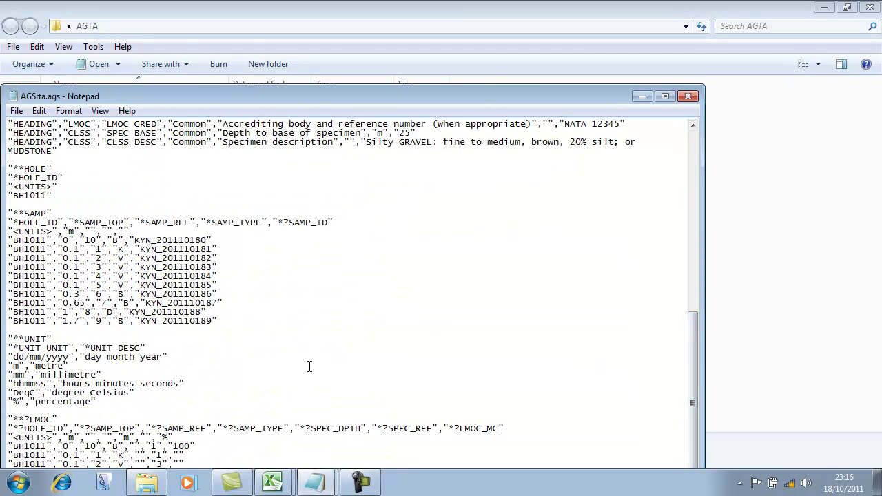
pyautogui.moveTo(476, 92); pyautogui.dragTo(586, 17)
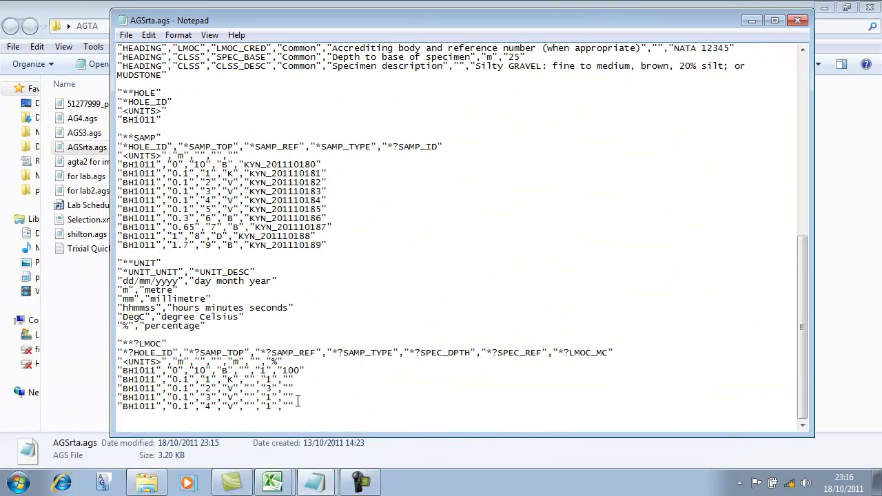
# Step: Highlight the LMOC section, its LMOC_MC heading and sample 10's moisture value 100
pyautogui.moveTo(299, 407); pyautogui.dragTo(112, 339)
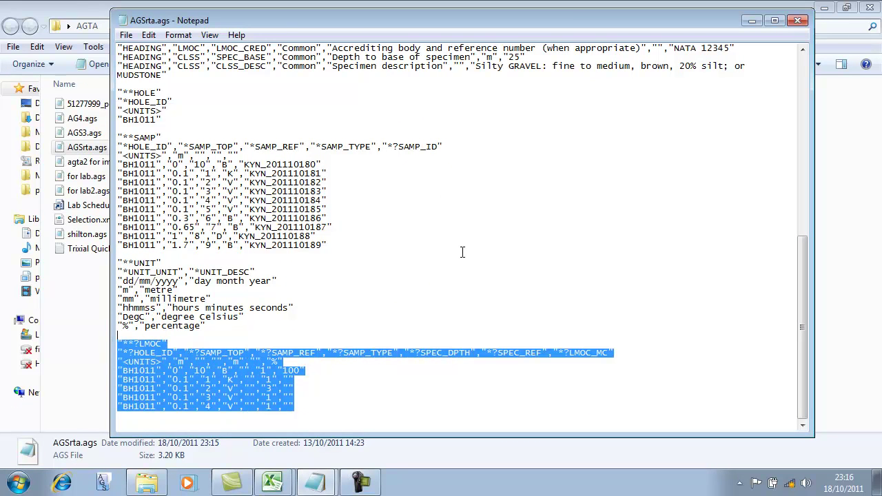
pyautogui.moveTo(569, 354); pyautogui.dragTo(608, 354)
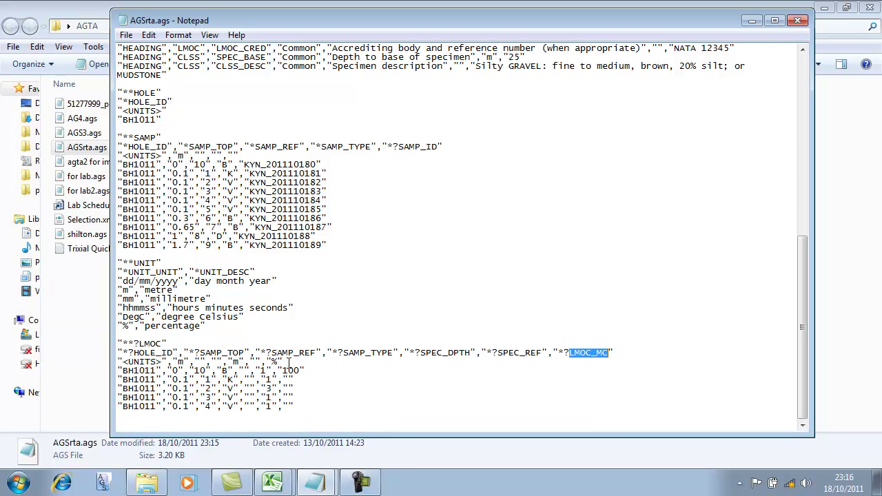
pyautogui.moveTo(301, 371); pyautogui.dragTo(283, 373)
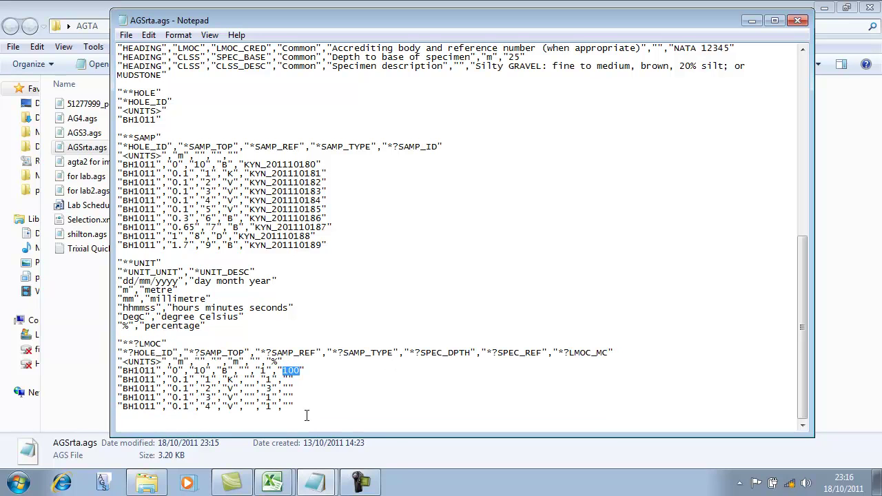